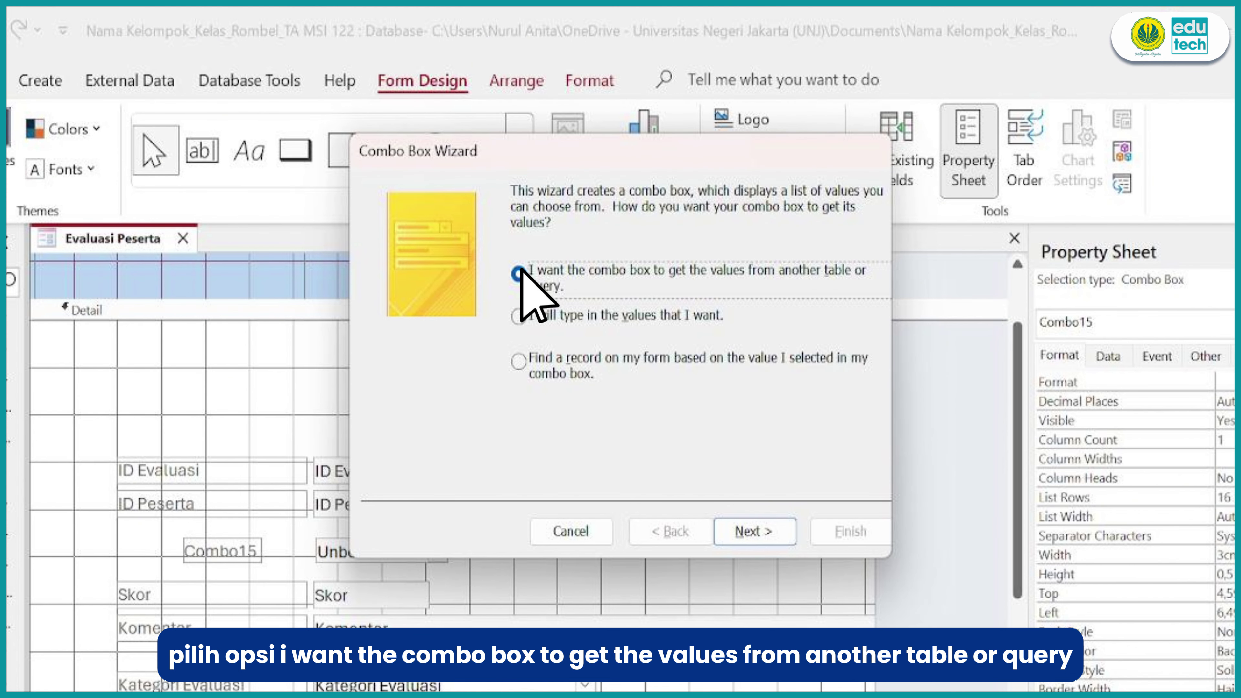
Have the combo box take its values from the Pelatihan Bahan Ajar table, including the ID Pelatihan and Nama Pelatihan fields.
{"action": "left_click", "coordinate": [776, 530]}
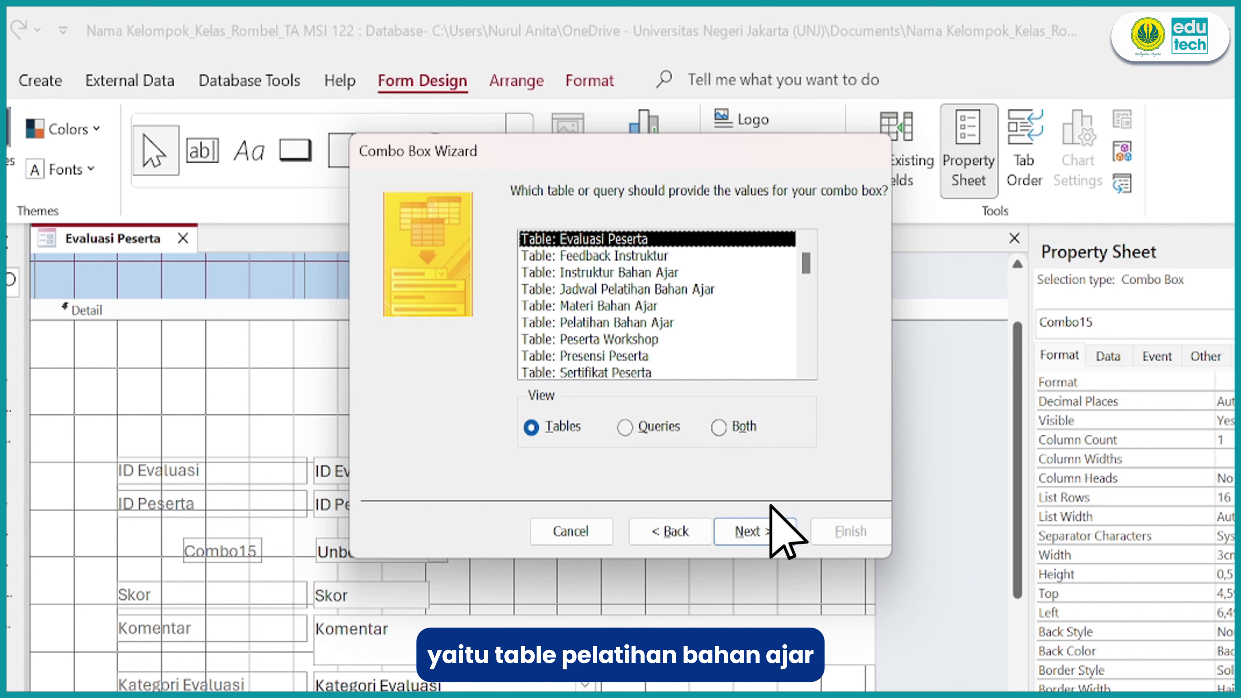
{"action": "left_click", "coordinate": [703, 323]}
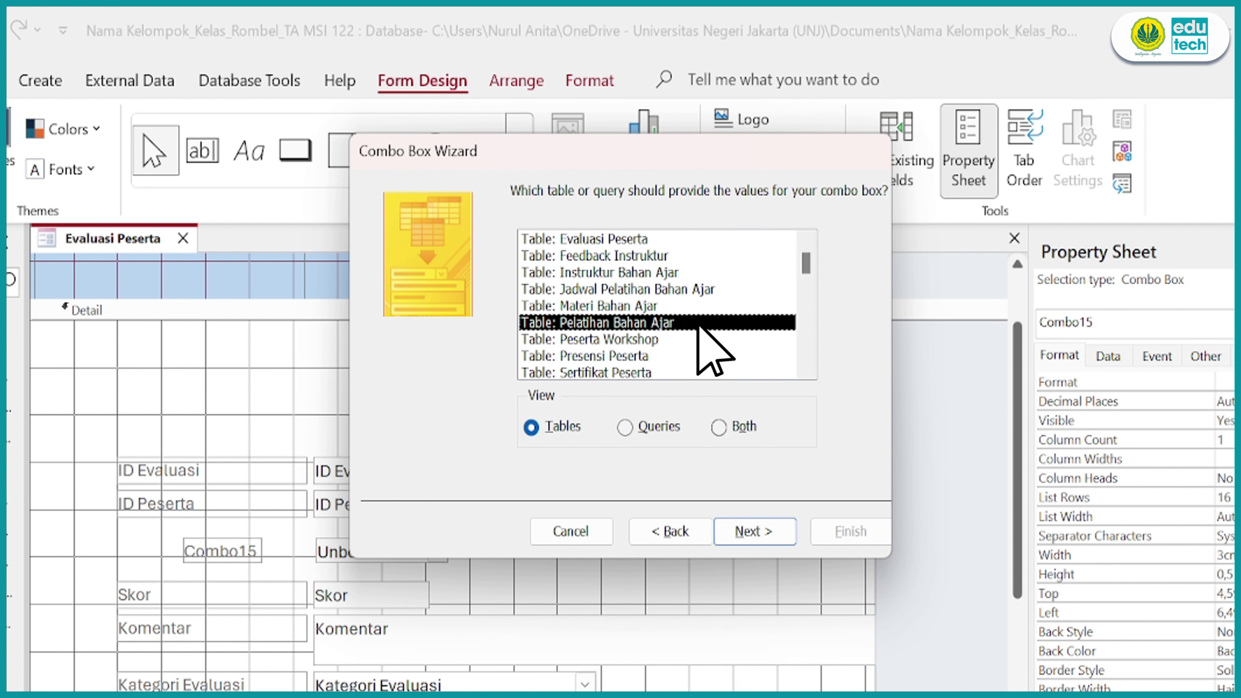
{"action": "left_click", "coordinate": [782, 531]}
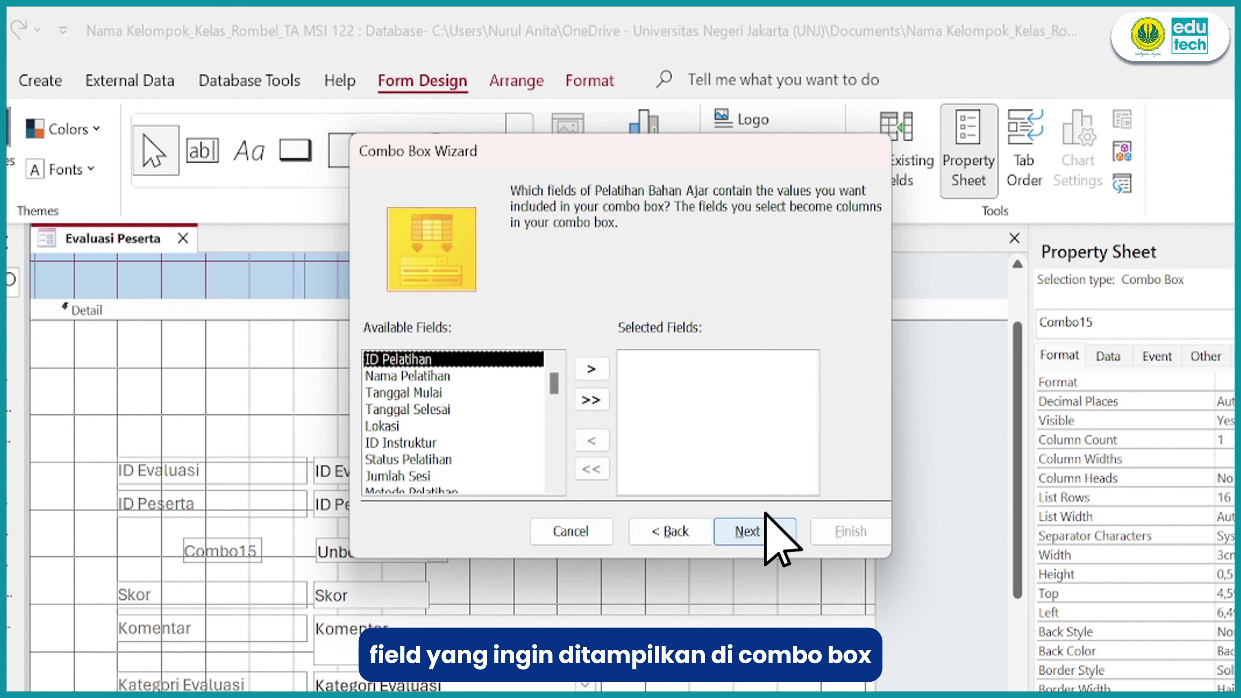
{"action": "left_click", "coordinate": [603, 371]}
{"action": "left_click", "coordinate": [602, 370]}
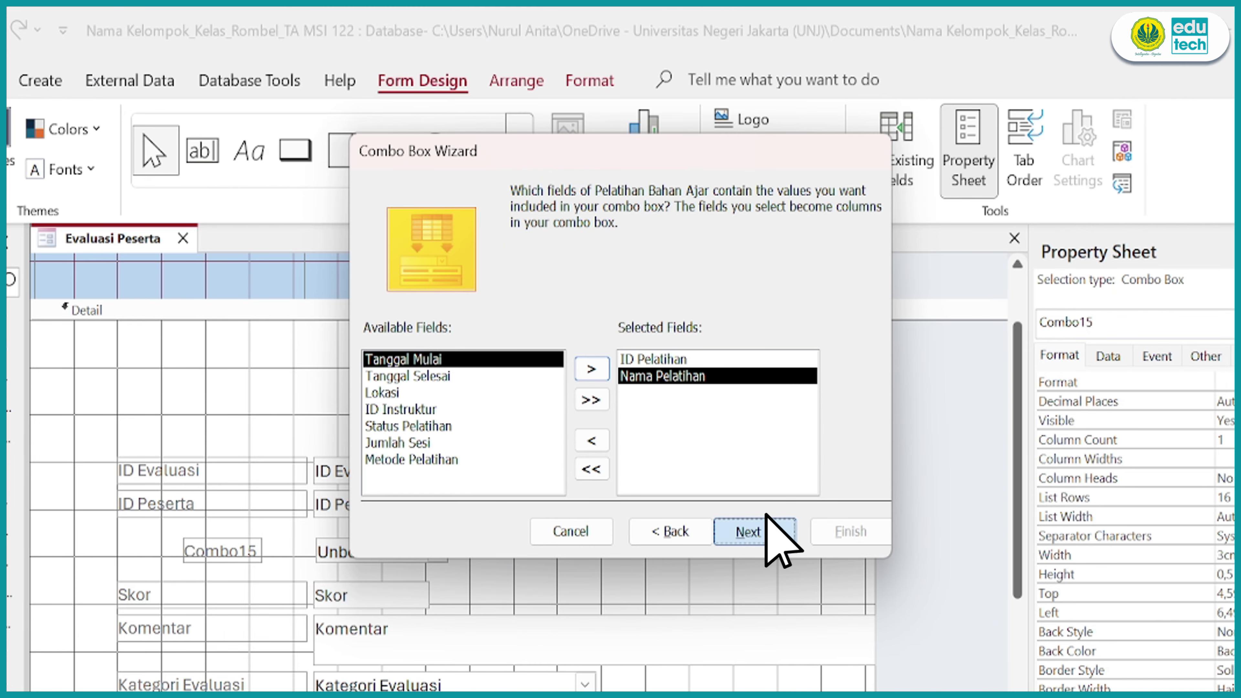
{"action": "left_click", "coordinate": [773, 522]}
Sort the combo box list ascending by ID Pelatihan and then by Nama Pelatihan.
{"action": "left_click", "coordinate": [554, 273]}
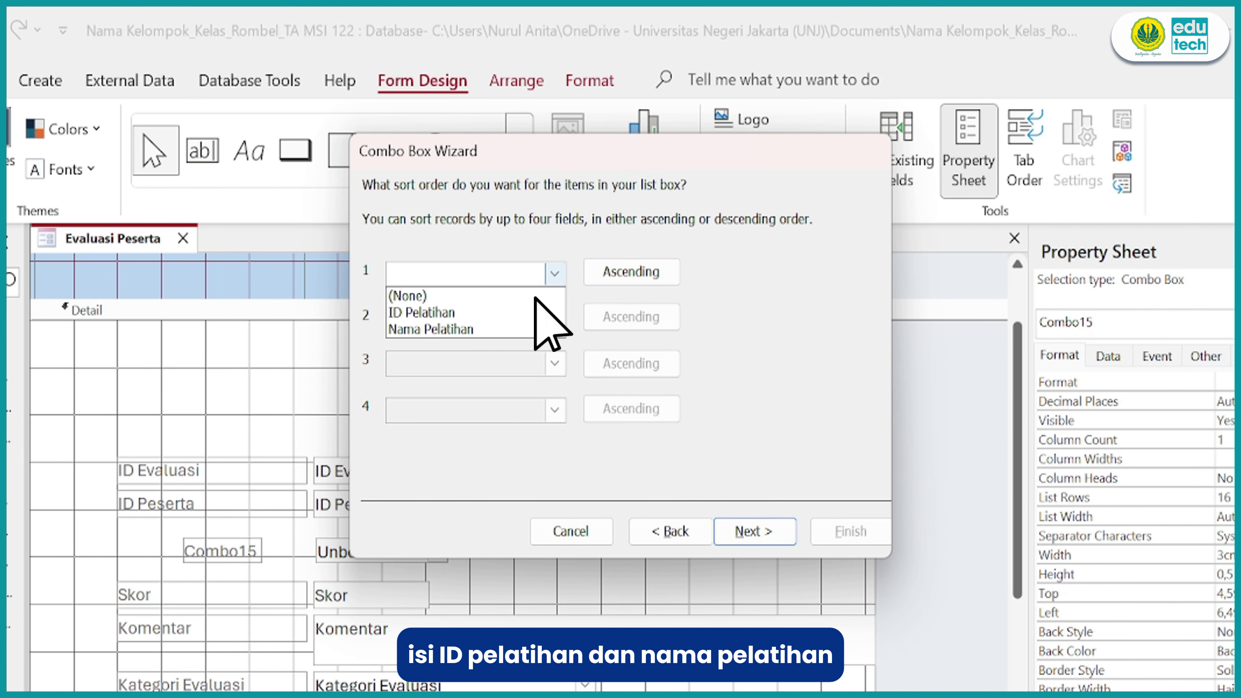
{"action": "left_click", "coordinate": [537, 311]}
{"action": "left_click", "coordinate": [551, 322]}
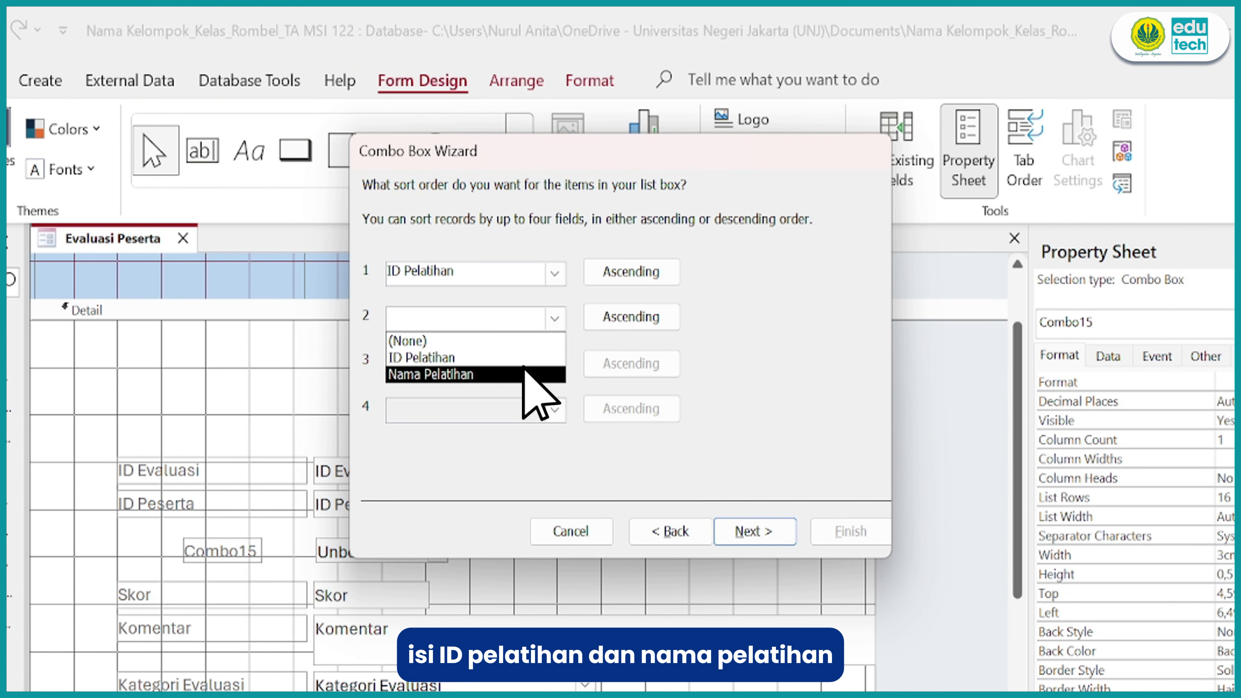
{"action": "left_click", "coordinate": [530, 371]}
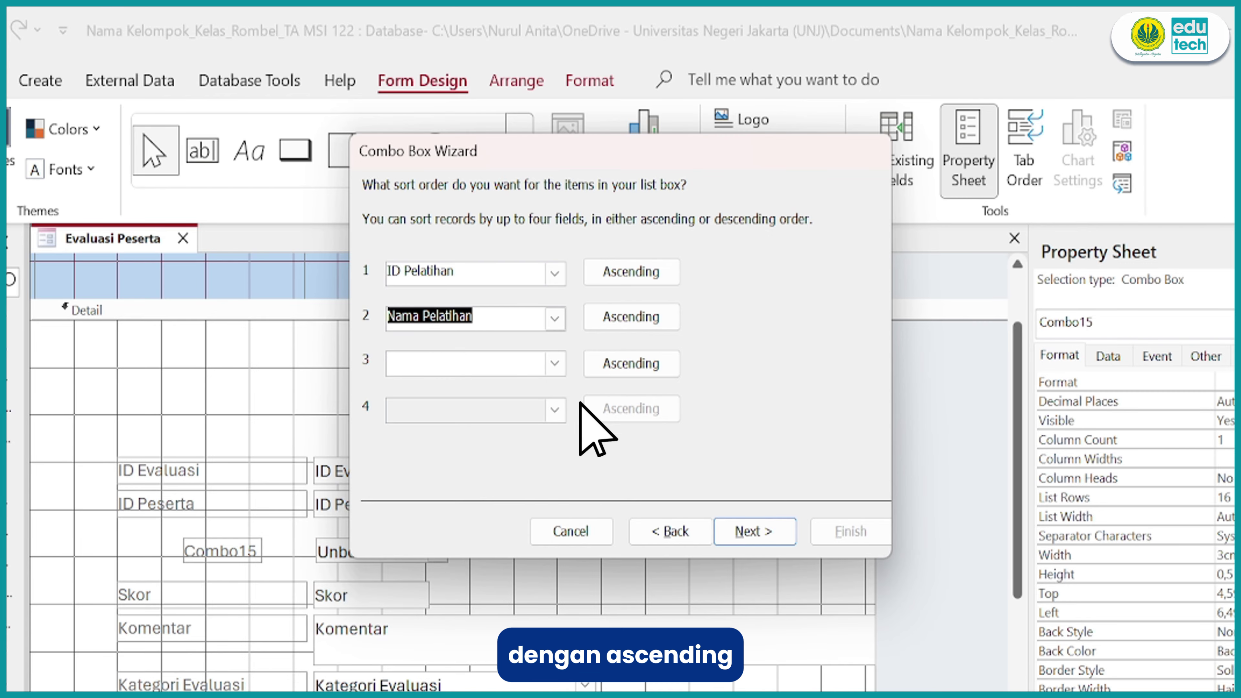
{"action": "left_click", "coordinate": [770, 529]}
Keep the key column shown, fit both column widths to their contents, and use ID Pelatihan as the identifying value.
{"action": "left_click", "coordinate": [371, 285]}
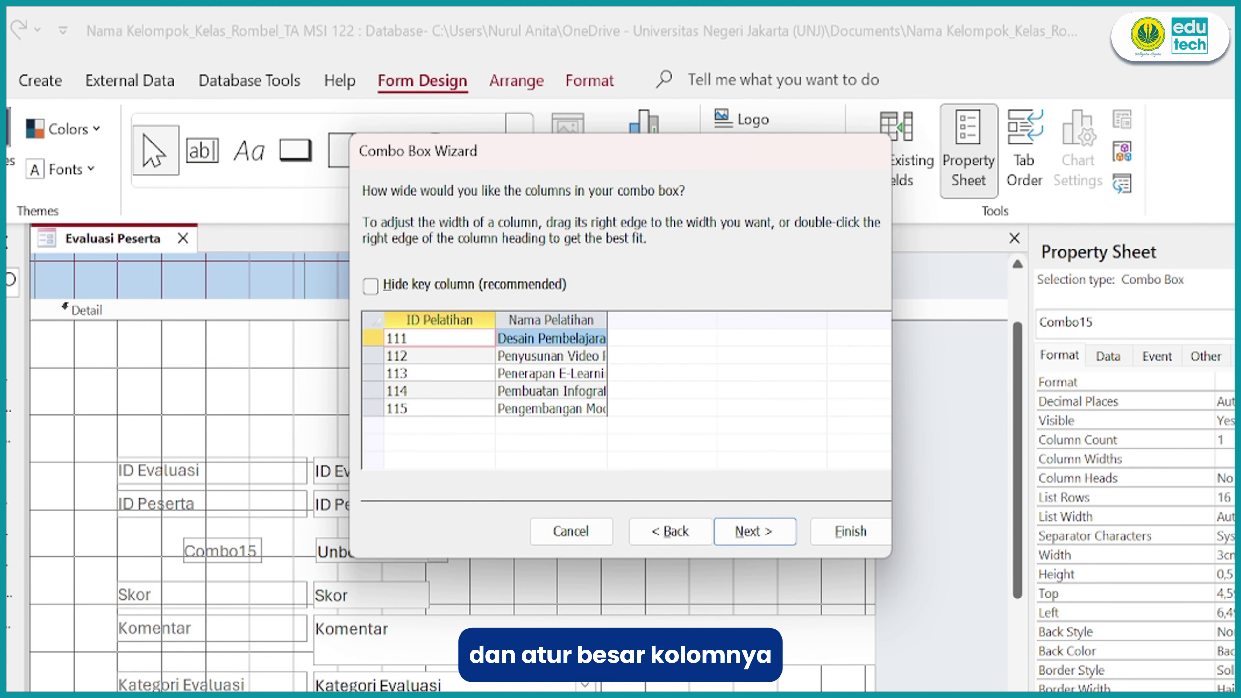
{"action": "double_click", "coordinate": [607, 320]}
{"action": "double_click", "coordinate": [495, 320]}
{"action": "left_click", "coordinate": [770, 531]}
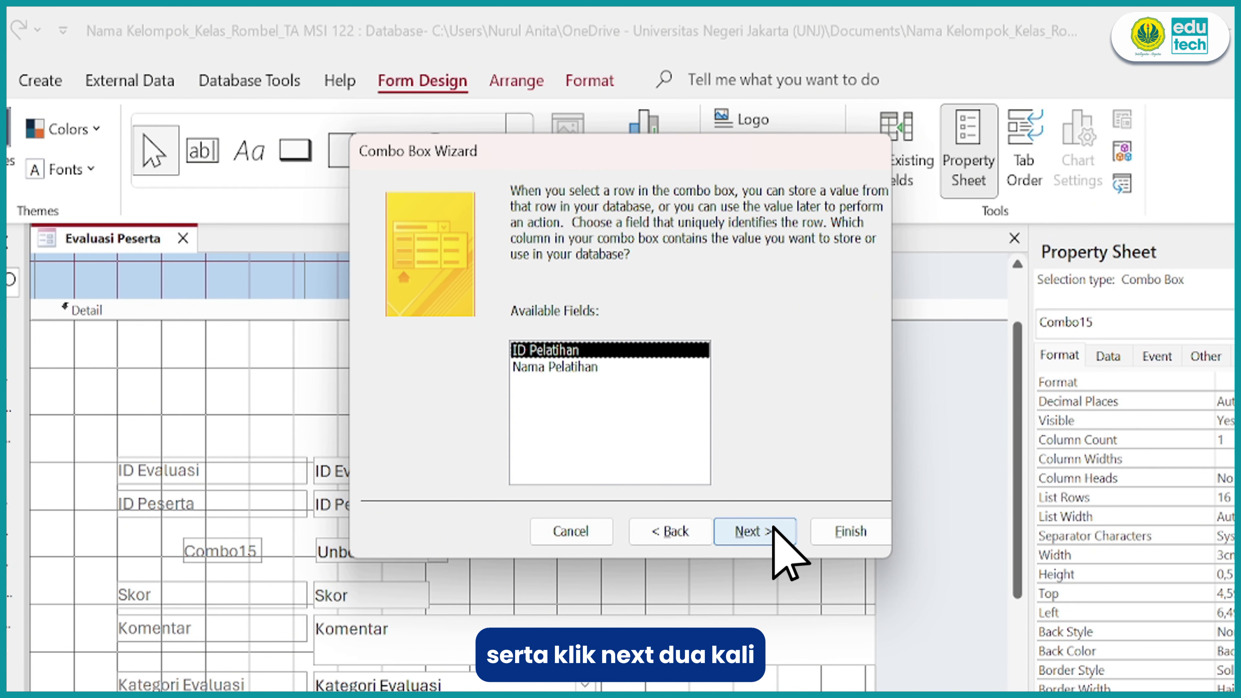
{"action": "left_click", "coordinate": [772, 528]}
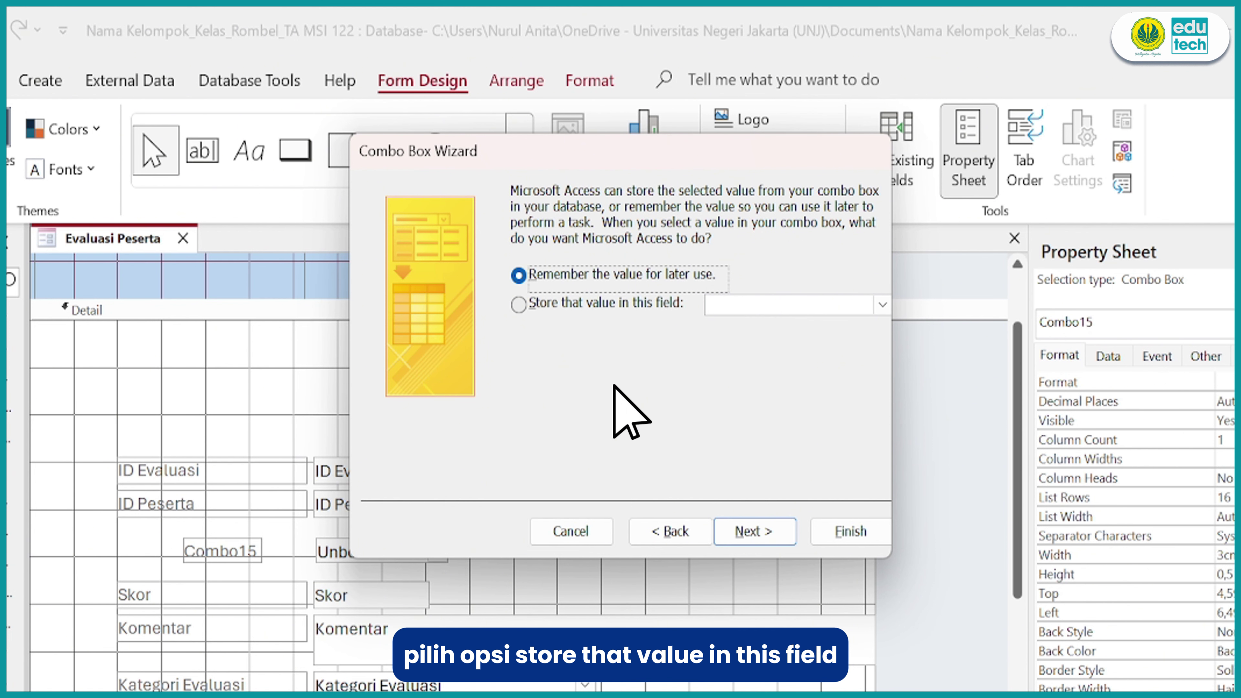
Store the combo box value in the ID Pelatihan field, label it "ID Pelatihan" and finish the wizard.
{"action": "left_click", "coordinate": [520, 304]}
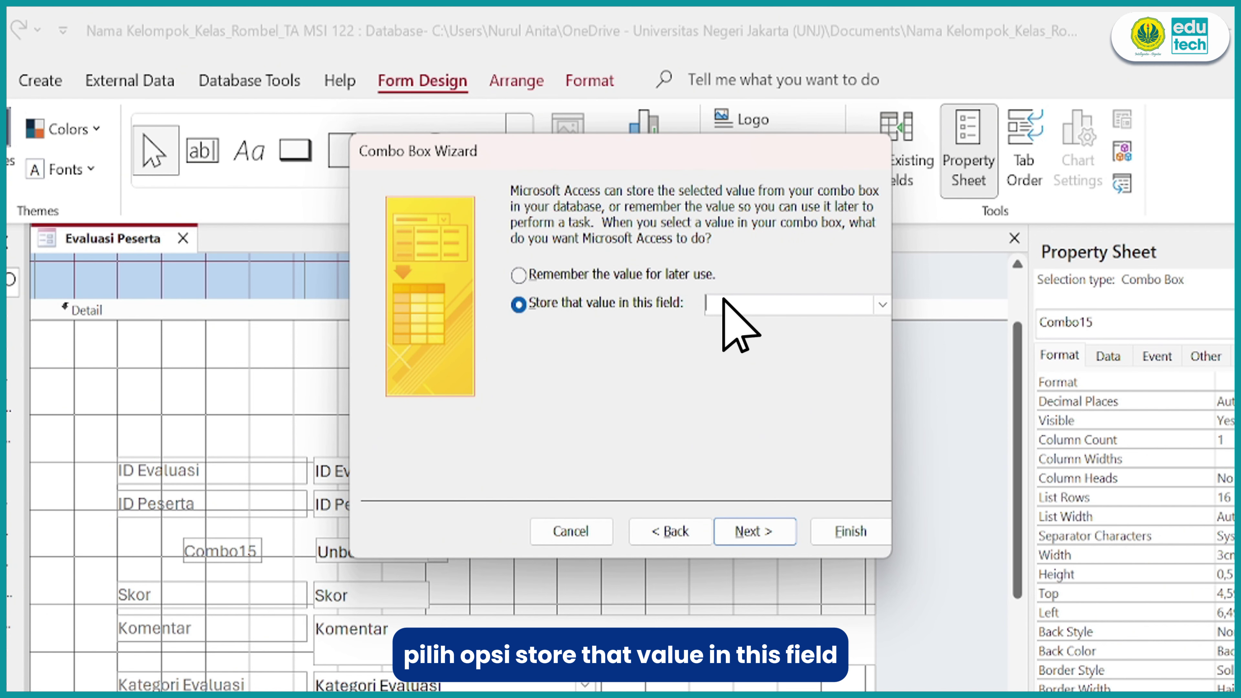
{"action": "left_click", "coordinate": [882, 304]}
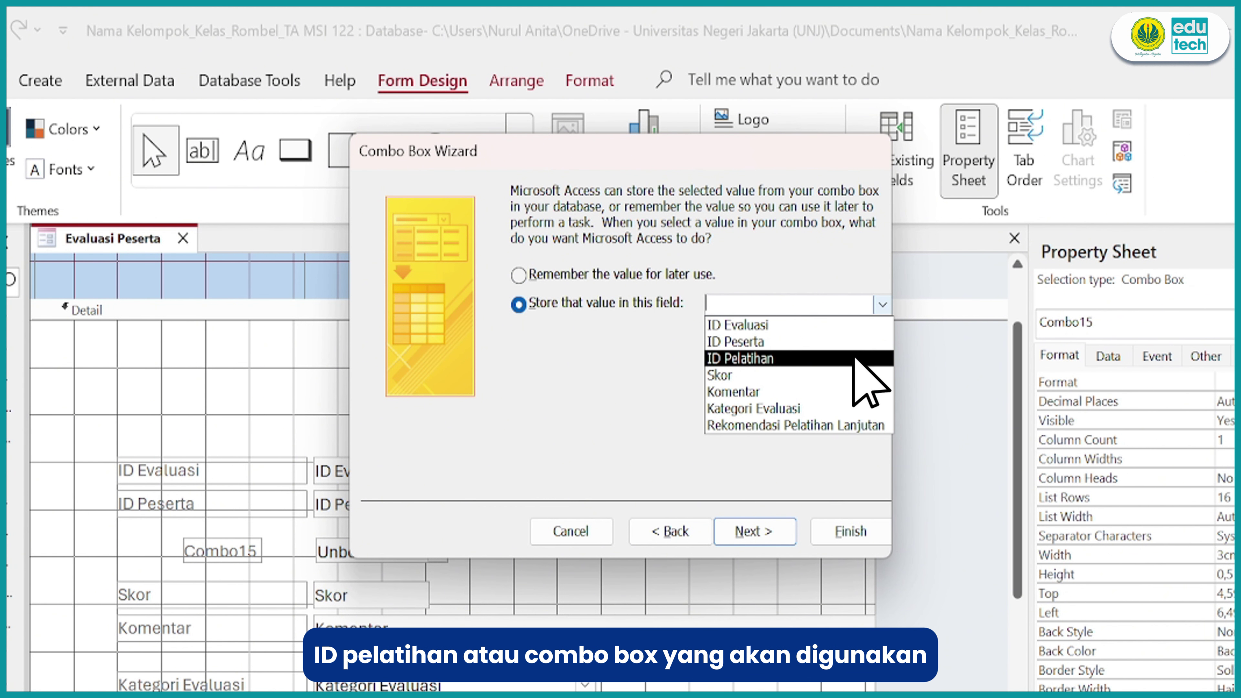
{"action": "left_click", "coordinate": [855, 359]}
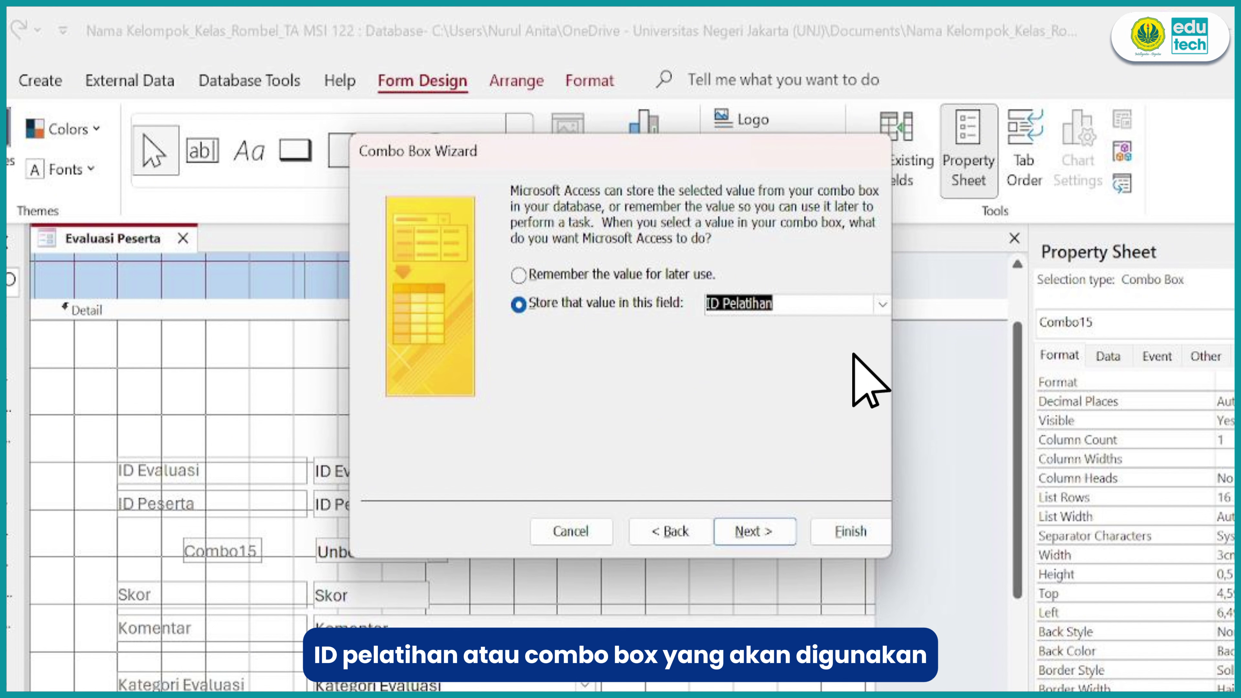
{"action": "left_click", "coordinate": [774, 529]}
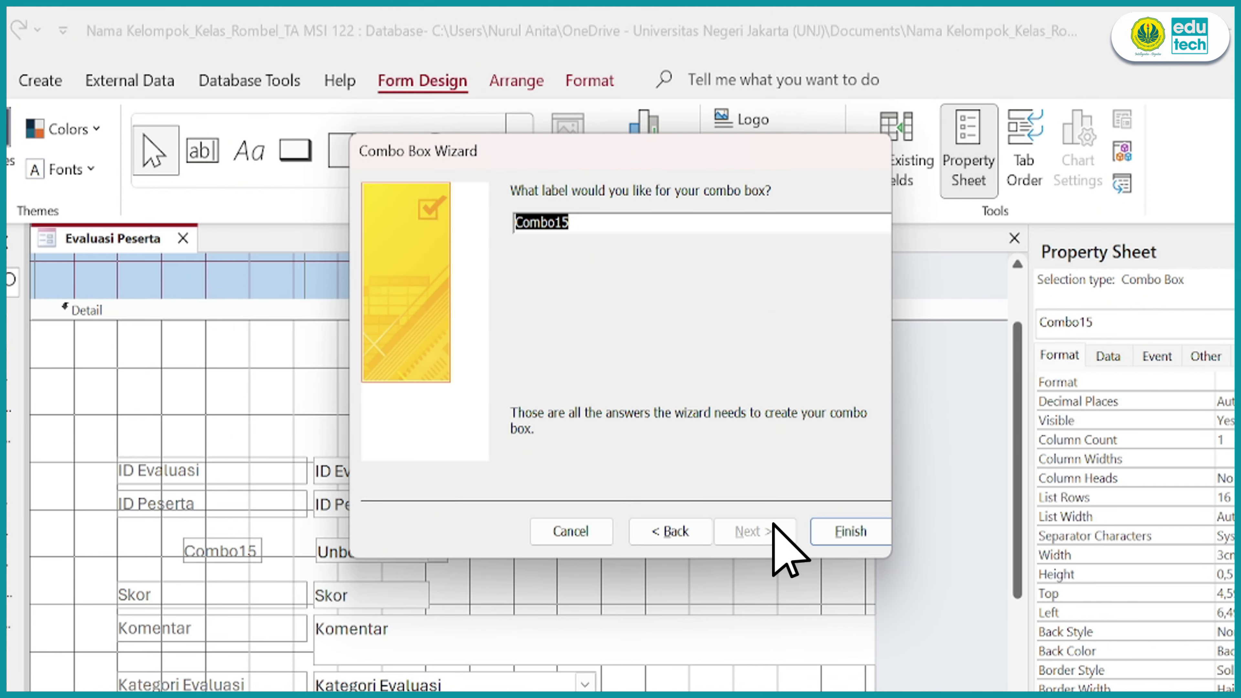
{"action": "key", "text": "BackSpace"}
{"action": "type", "text": "ID Pelatihan"}
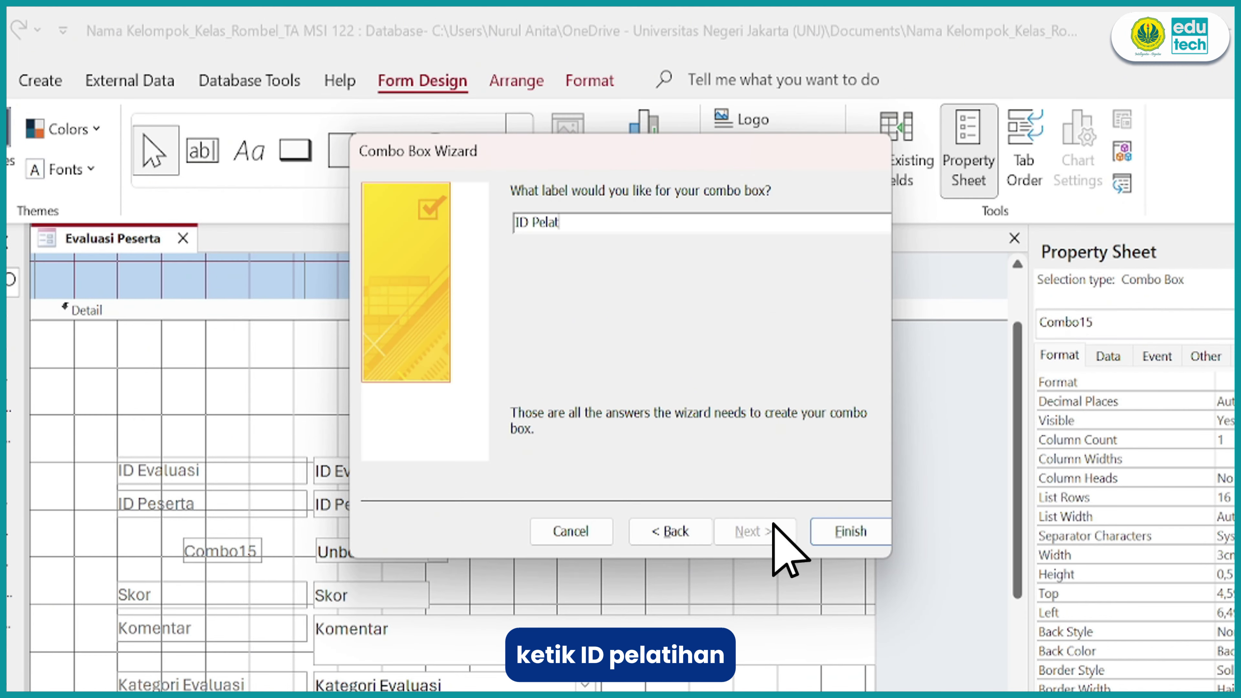
{"action": "left_click", "coordinate": [874, 530]}
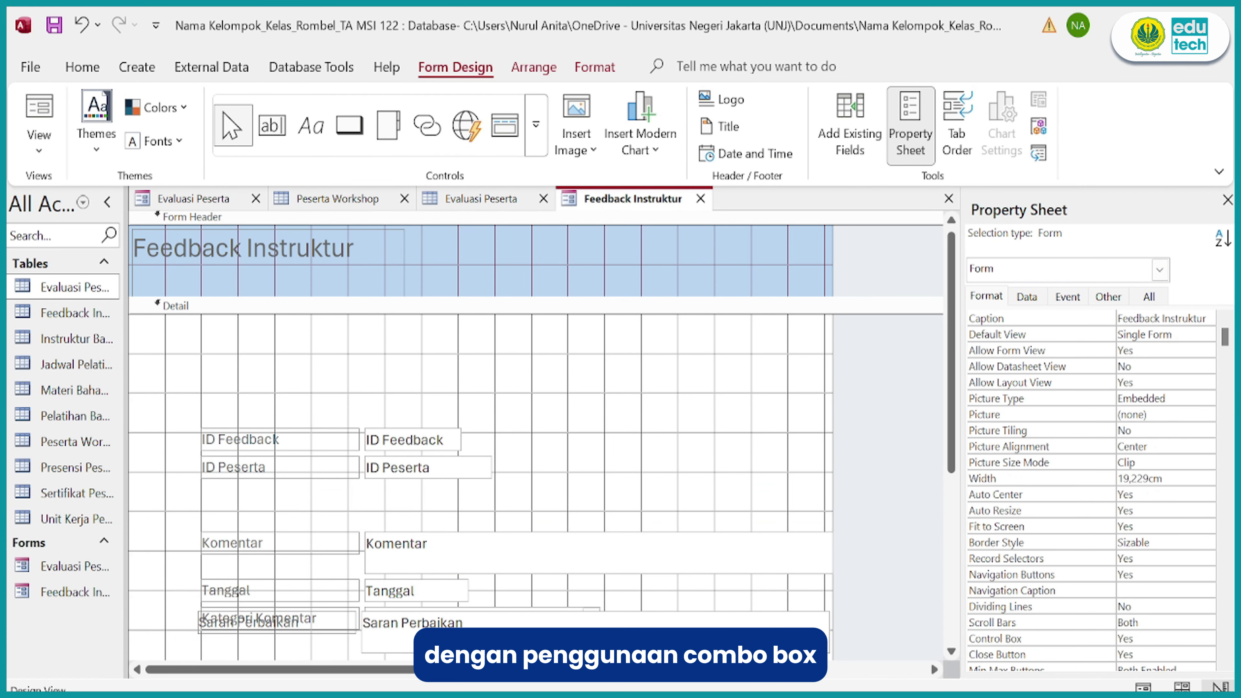
Place a combo box in the Feedback Instruktur form between the ID Peserta and Komentar fields.
{"action": "left_click", "coordinate": [536, 125]}
{"action": "left_click", "coordinate": [305, 158]}
{"action": "left_click", "coordinate": [366, 492]}
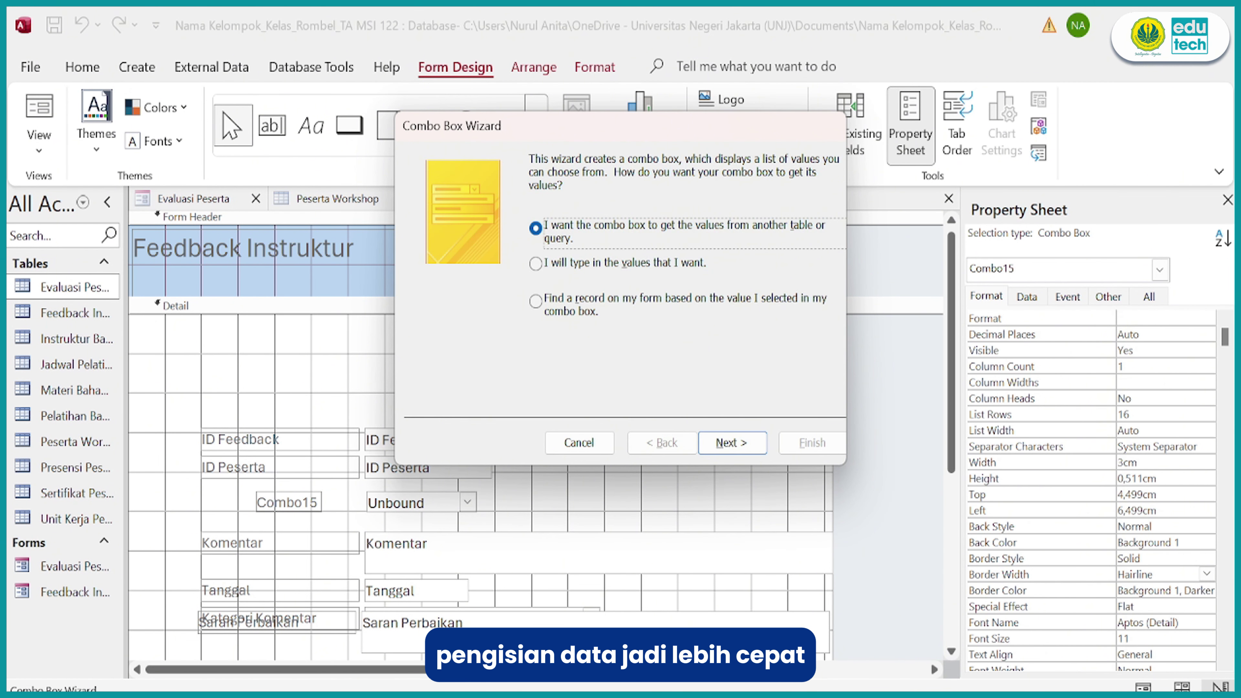
Source the new combo box from the Instruktur Bahan Ajar table with the ID Instruktur and Nama Instruktur fields.
{"action": "left_click", "coordinate": [731, 443]}
{"action": "left_click", "coordinate": [621, 227]}
{"action": "left_click", "coordinate": [732, 442]}
{"action": "left_click", "coordinate": [596, 308]}
{"action": "left_click", "coordinate": [596, 308]}
{"action": "left_click", "coordinate": [732, 442]}
Sort the instructor list ascending by ID Instruktur and then by Nama Instruktur.
{"action": "left_click", "coordinate": [565, 228]}
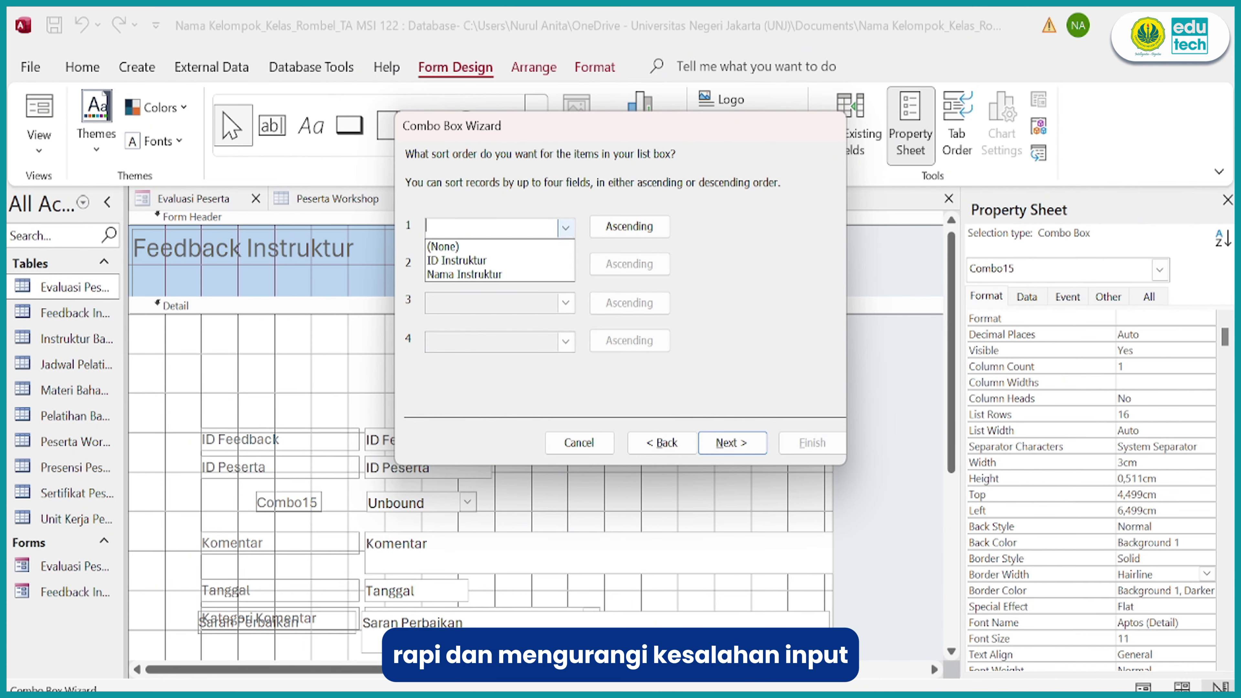
{"action": "left_click", "coordinate": [457, 261]}
{"action": "left_click", "coordinate": [565, 266]}
{"action": "left_click", "coordinate": [465, 312]}
{"action": "left_click", "coordinate": [732, 442]}
Show the key column, narrow ID Instruktur, widen Nama Instruktur, and use ID Instruktur as the identifying value.
{"action": "left_click", "coordinate": [413, 238]}
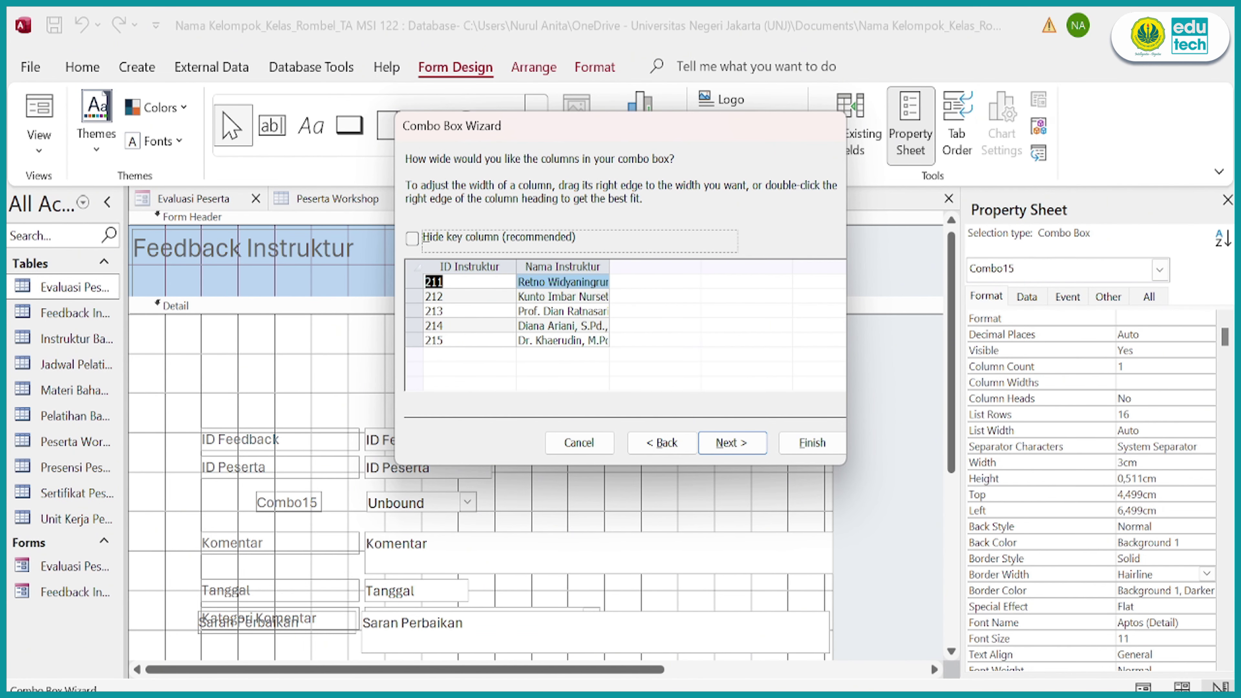
{"action": "left_click_drag", "start_coordinate": [516, 267], "coordinate": [501, 266]}
{"action": "left_click_drag", "start_coordinate": [595, 266], "coordinate": [690, 266]}
{"action": "left_click", "coordinate": [731, 442]}
{"action": "left_click", "coordinate": [732, 443]}
Store the selected value in the ID Instruktur field, label the combo box "ID Instruktur" and finish the wizard.
{"action": "left_click", "coordinate": [536, 253]}
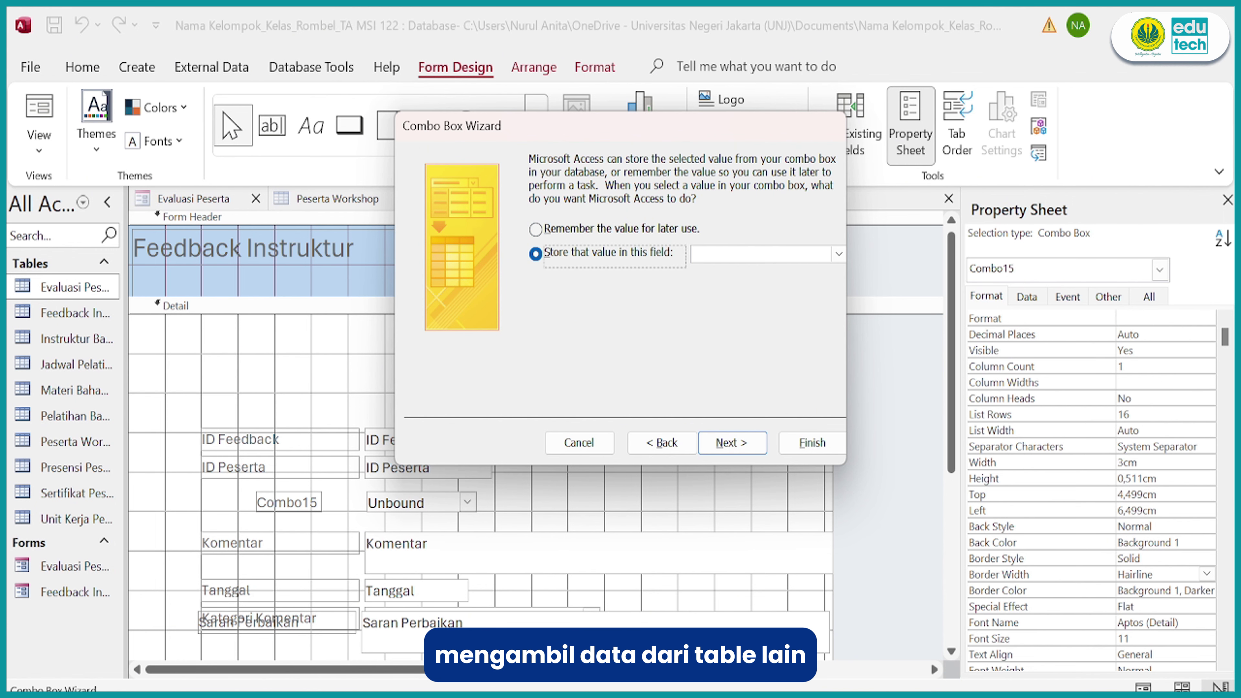
{"action": "left_click", "coordinate": [839, 252]}
{"action": "left_click", "coordinate": [733, 296]}
{"action": "left_click", "coordinate": [731, 442]}
{"action": "type", "text": "ID Instruktur"}
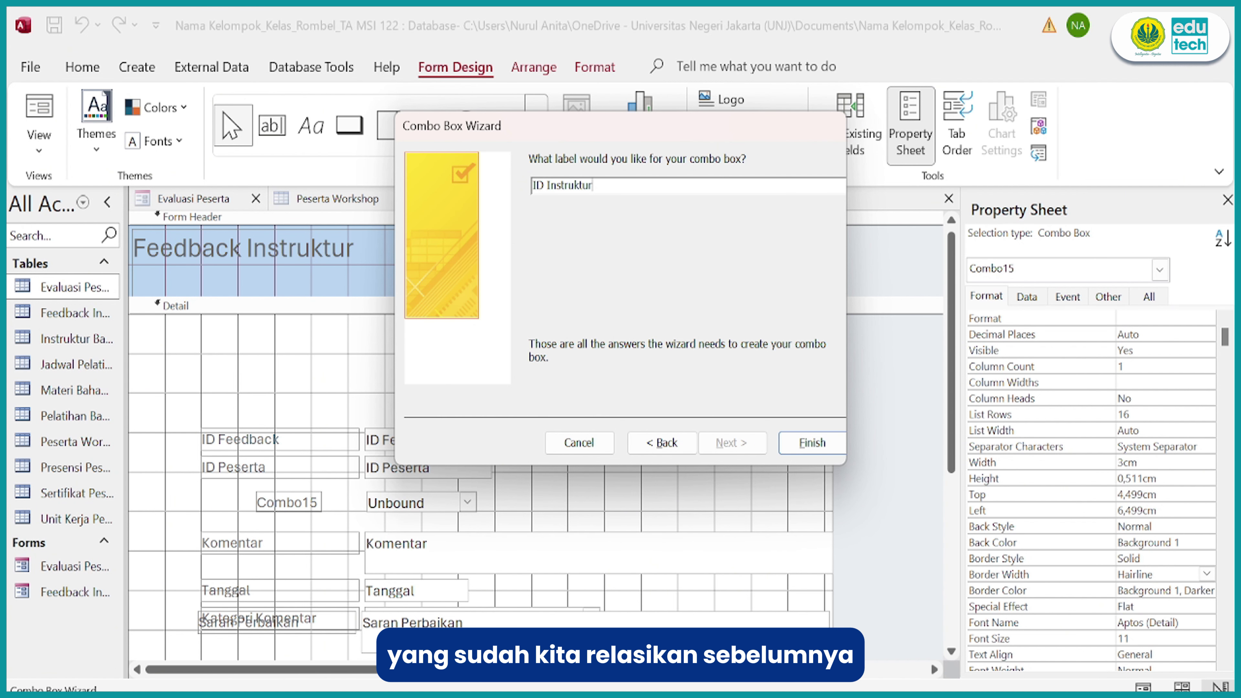
{"action": "left_click", "coordinate": [812, 443]}
Move the ID Instruktur label into line with the other field labels on the form.
{"action": "left_click", "coordinate": [293, 503]}
{"action": "left_click_drag", "start_coordinate": [257, 493], "coordinate": [216, 497]}
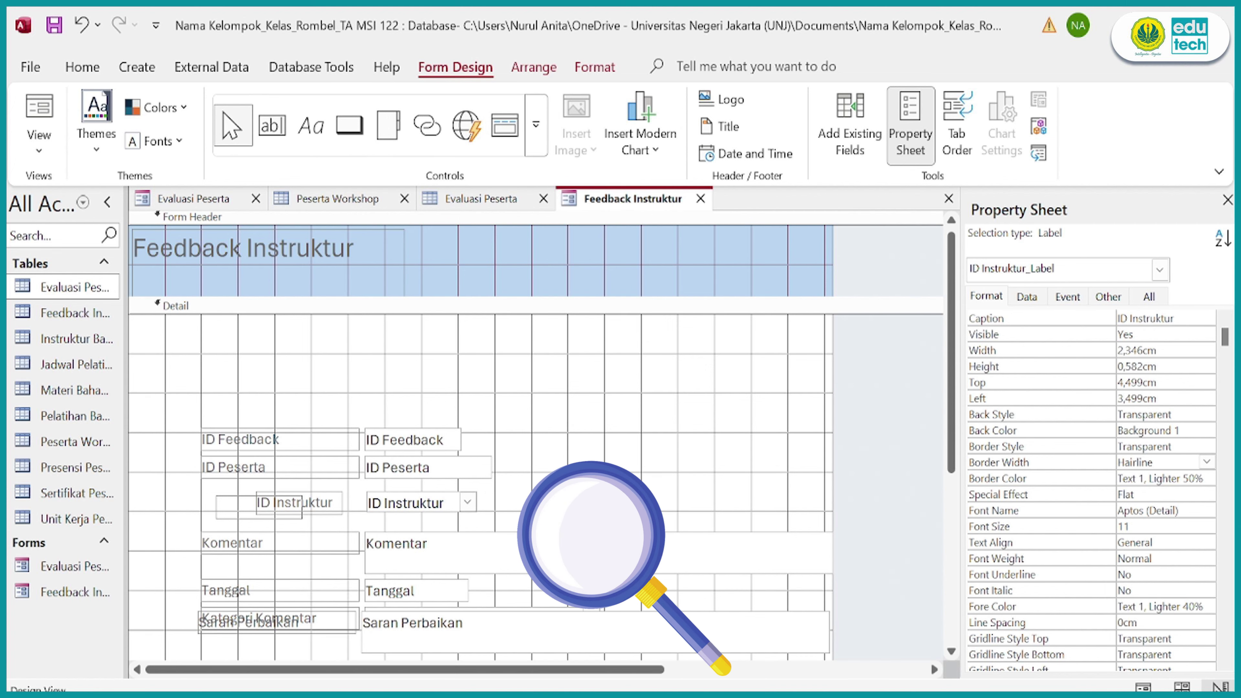
{"action": "left_click_drag", "start_coordinate": [217, 497], "coordinate": [202, 496]}
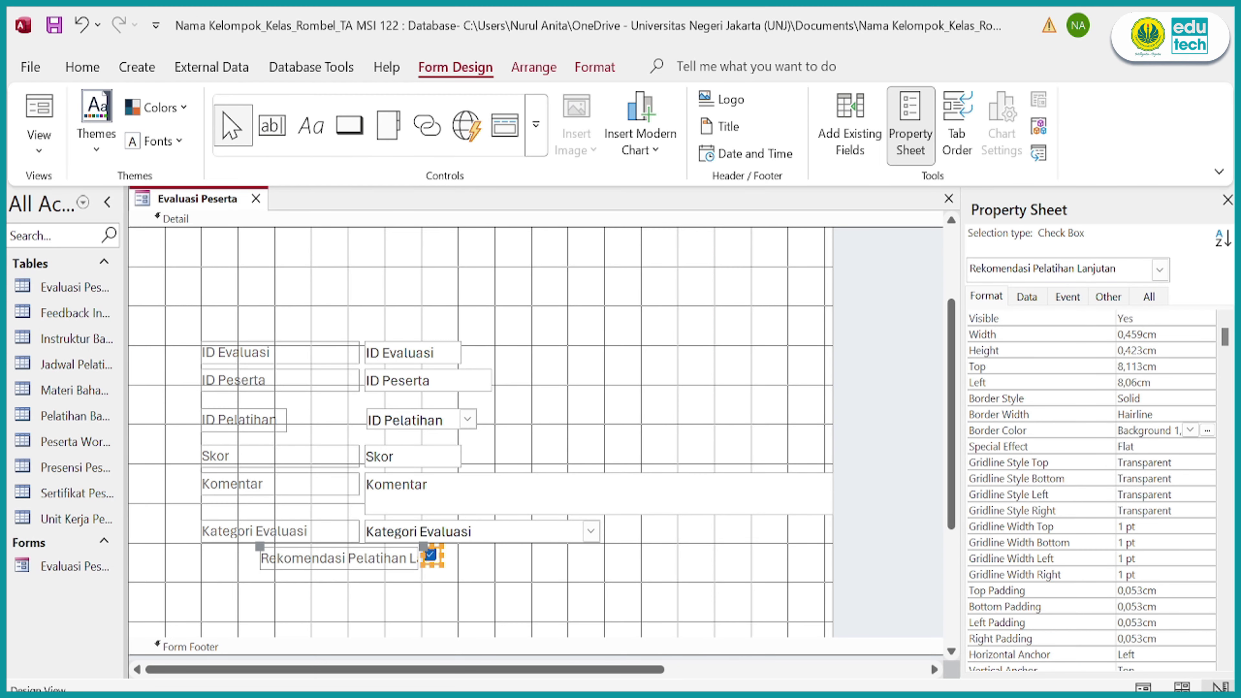
In the Evaluasi Peserta form, align the Rekomendasi Pelatihan Lanjutan label with the others and shift its check box, Kategori Evaluasi and Komentar right.
{"action": "mouse_move", "coordinate": [424, 562]}
{"action": "left_mouse_down"}
{"action": "mouse_move", "coordinate": [370, 556]}
{"action": "mouse_move", "coordinate": [421, 559]}
{"action": "left_mouse_up"}
{"action": "left_click", "coordinate": [479, 532]}
{"action": "left_click_drag", "start_coordinate": [371, 556], "coordinate": [546, 531]}
{"action": "left_click_drag", "start_coordinate": [488, 489], "coordinate": [556, 489]}
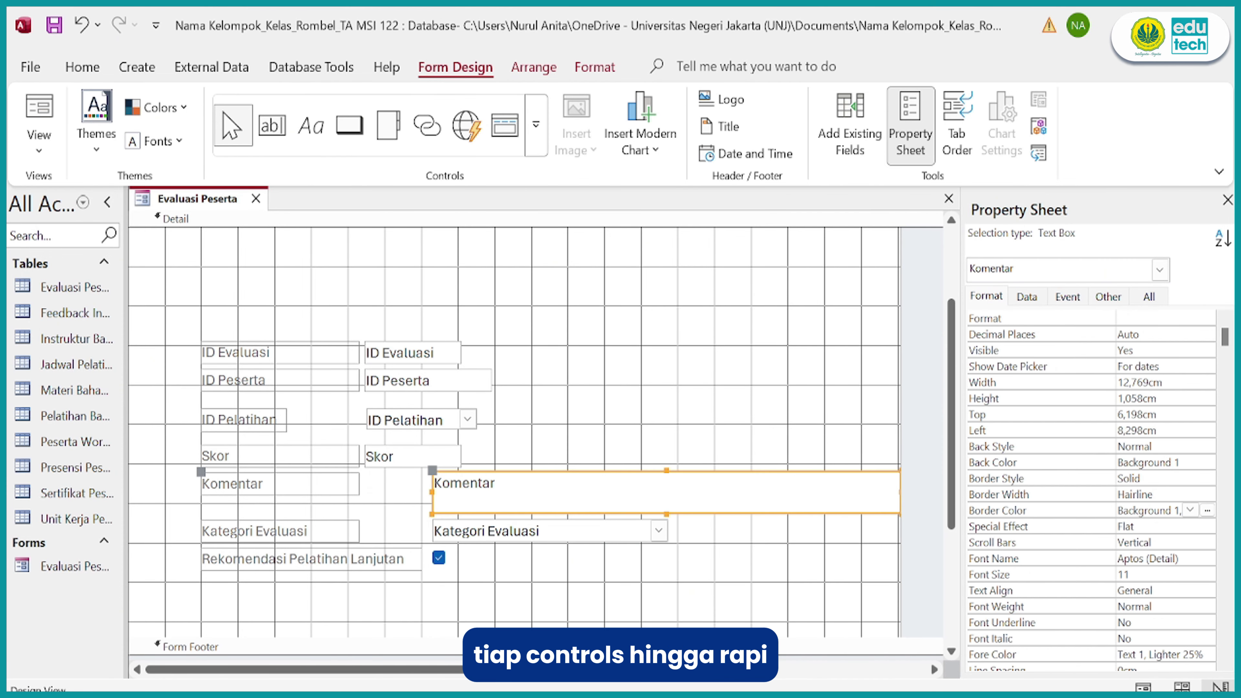
Move the Skor, ID Pelatihan, ID Peserta and ID Evaluasi input boxes right to line up with the Komentar box.
{"action": "left_click_drag", "start_coordinate": [413, 456], "coordinate": [481, 456]}
{"action": "left_click", "coordinate": [413, 420]}
{"action": "left_click_drag", "start_coordinate": [412, 420], "coordinate": [479, 420]}
{"action": "left_click_drag", "start_coordinate": [427, 381], "coordinate": [496, 380]}
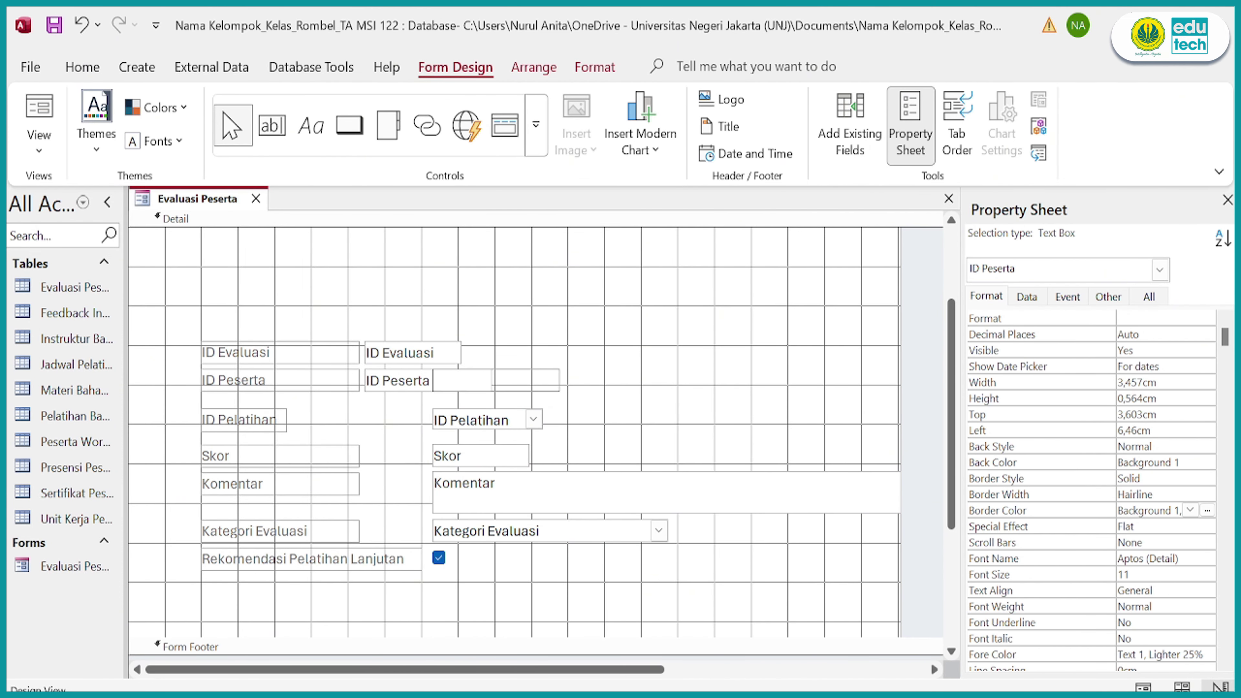
{"action": "left_click_drag", "start_coordinate": [410, 352], "coordinate": [479, 352]}
Try bold 12-point text on all form controls, adjust the ID Pelatihan box and apply a font color.
{"action": "key", "text": "ctrl+a"}
{"action": "left_click", "coordinate": [82, 67]}
{"action": "left_click", "coordinate": [851, 125]}
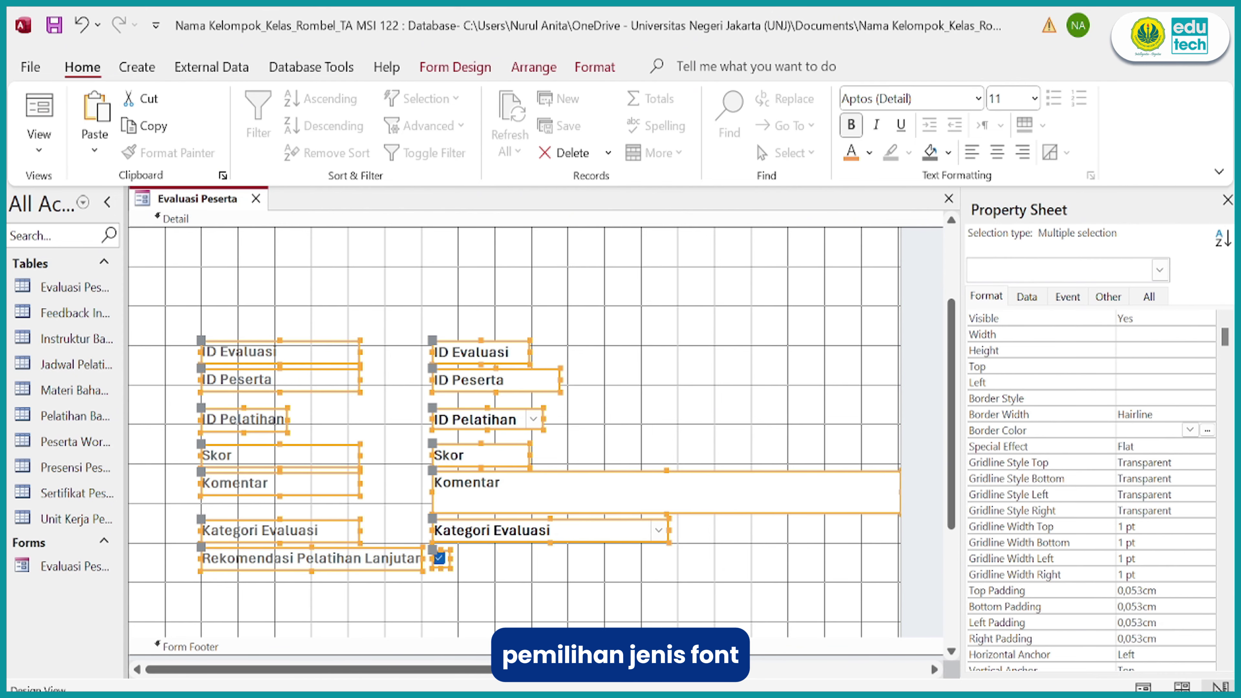
{"action": "left_click", "coordinate": [1035, 99]}
{"action": "left_click", "coordinate": [1001, 199]}
{"action": "left_click_drag", "start_coordinate": [489, 421], "coordinate": [514, 421]}
{"action": "left_click", "coordinate": [852, 152]}
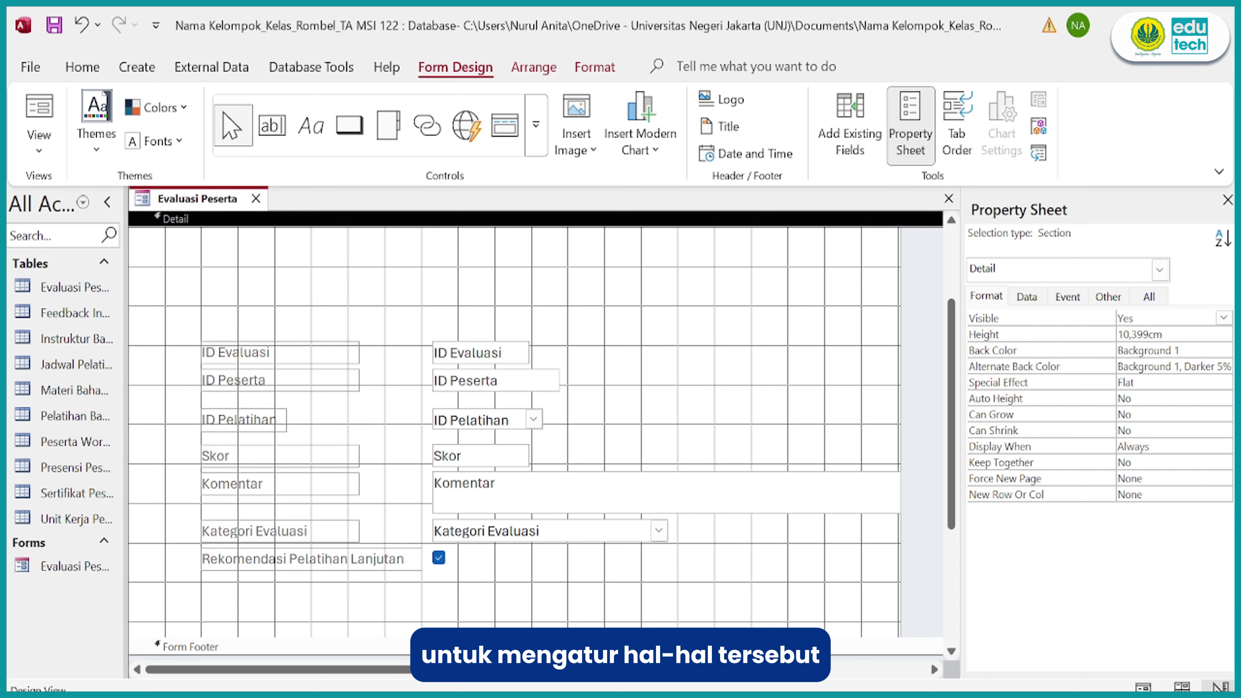
Make the text of all controls in the Detail section bold and open the font choice.
{"action": "left_click_drag", "start_coordinate": [167, 320], "coordinate": [586, 588]}
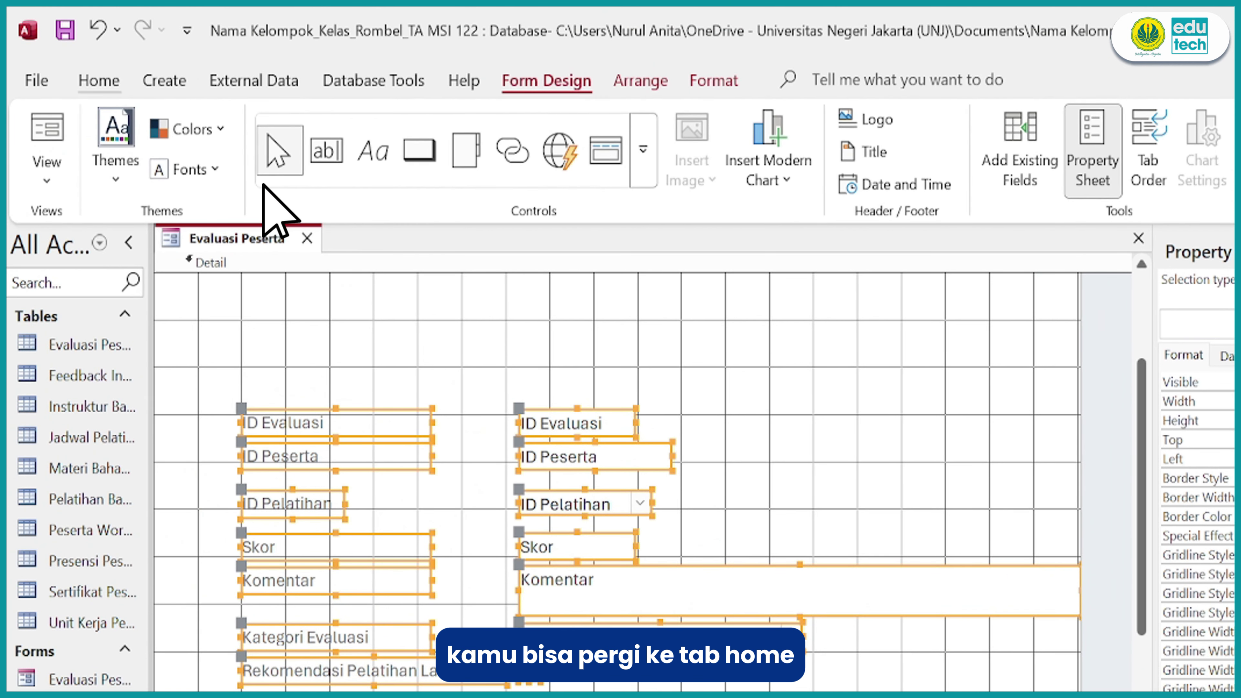
{"action": "left_click", "coordinate": [99, 80]}
{"action": "key", "text": "ctrl+b"}
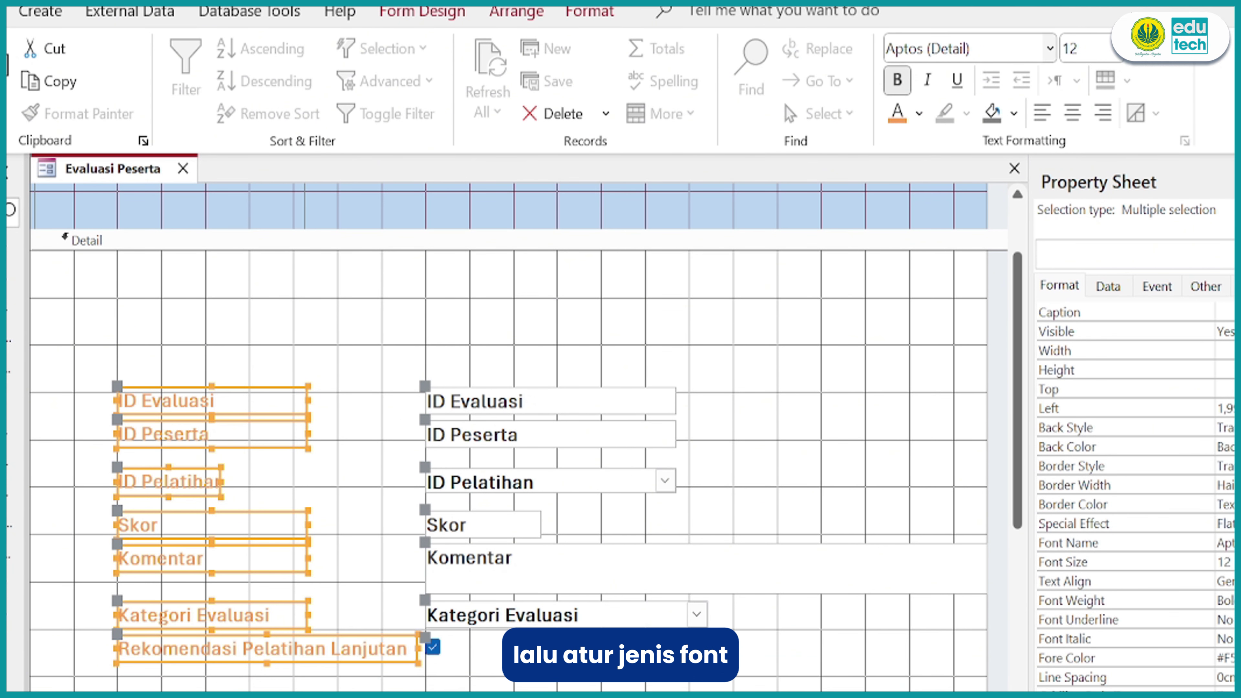
{"action": "left_click", "coordinate": [967, 85]}
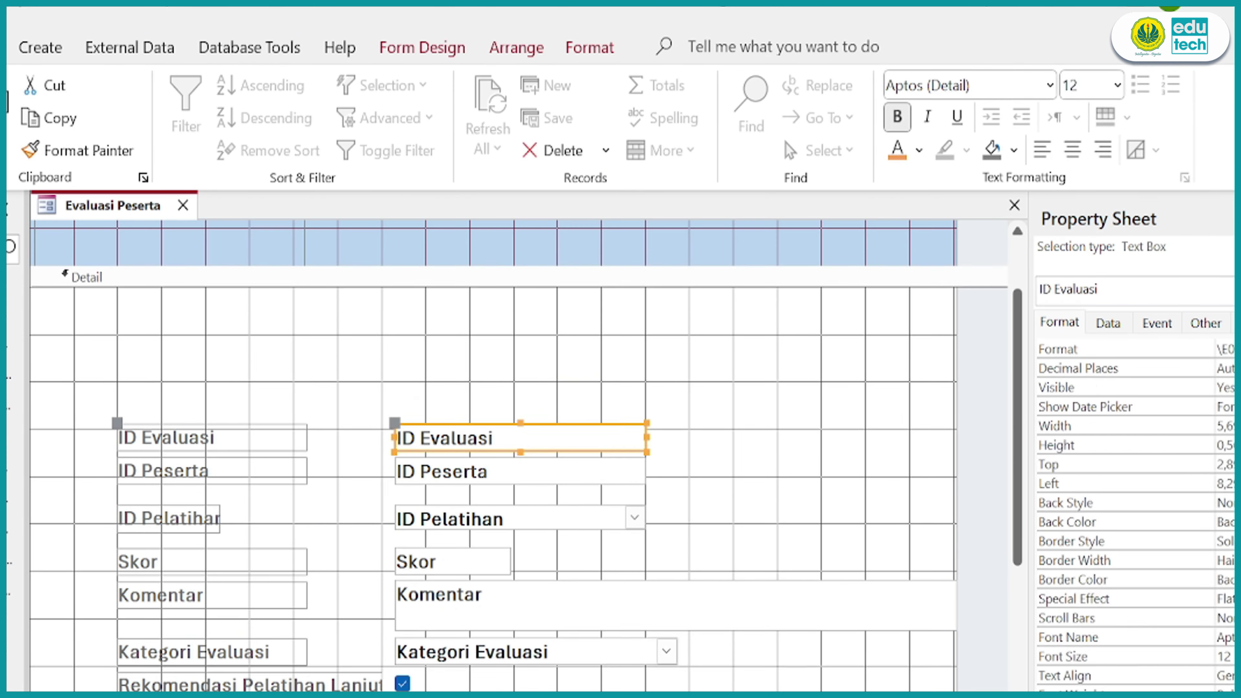
Select the Rekomendasi Pelatihan Lanjutan check box and its label.
{"action": "left_click", "coordinate": [402, 683]}
{"action": "left_click", "coordinate": [264, 685]}
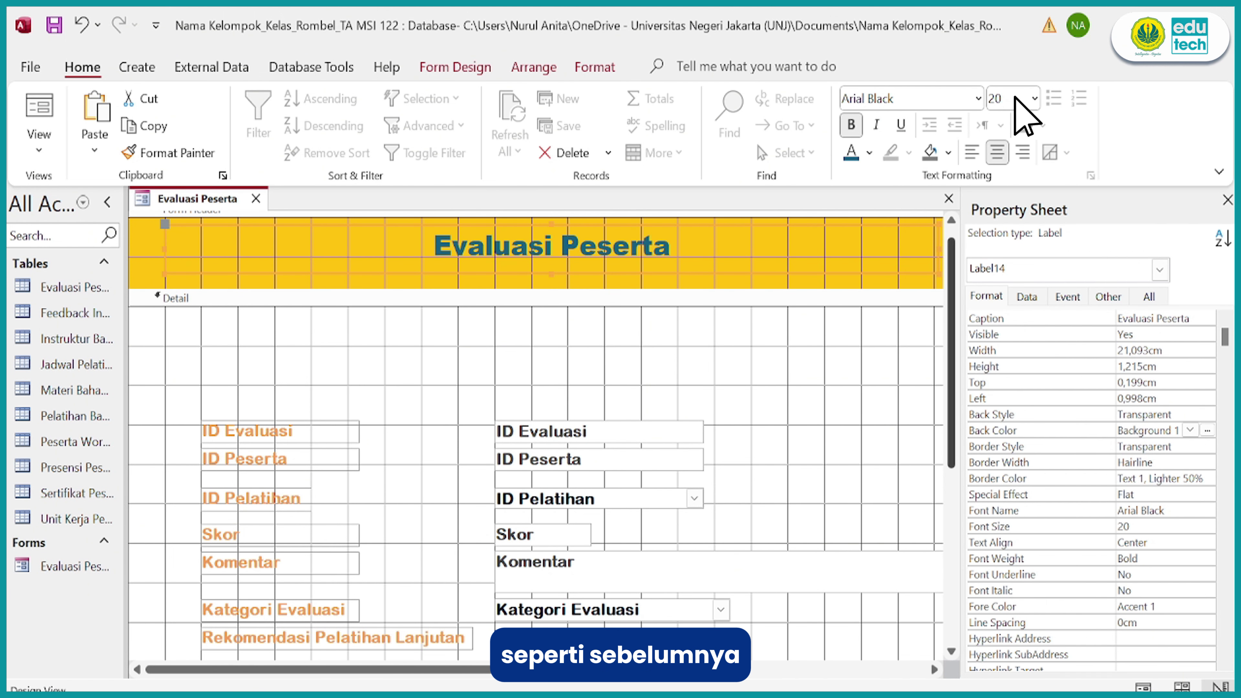
Set the font size of the form title "Evaluasi Peserta" to 26 and deselect the title.
{"action": "left_click", "coordinate": [1034, 98]}
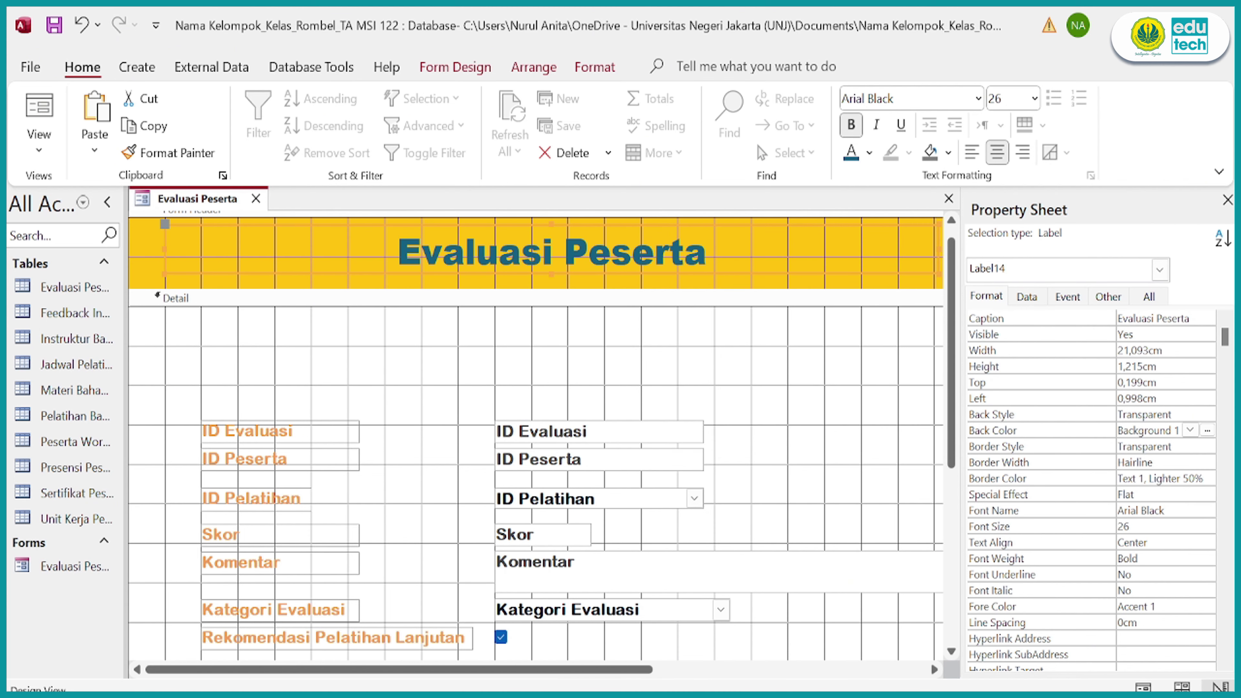
{"action": "left_click", "coordinate": [586, 365]}
Place a command button in the Detail section below the Rekomendasi Pelatihan Lanjutan check box.
{"action": "scroll", "coordinate": [586, 364], "scroll_direction": "down", "scroll_amount": 2}
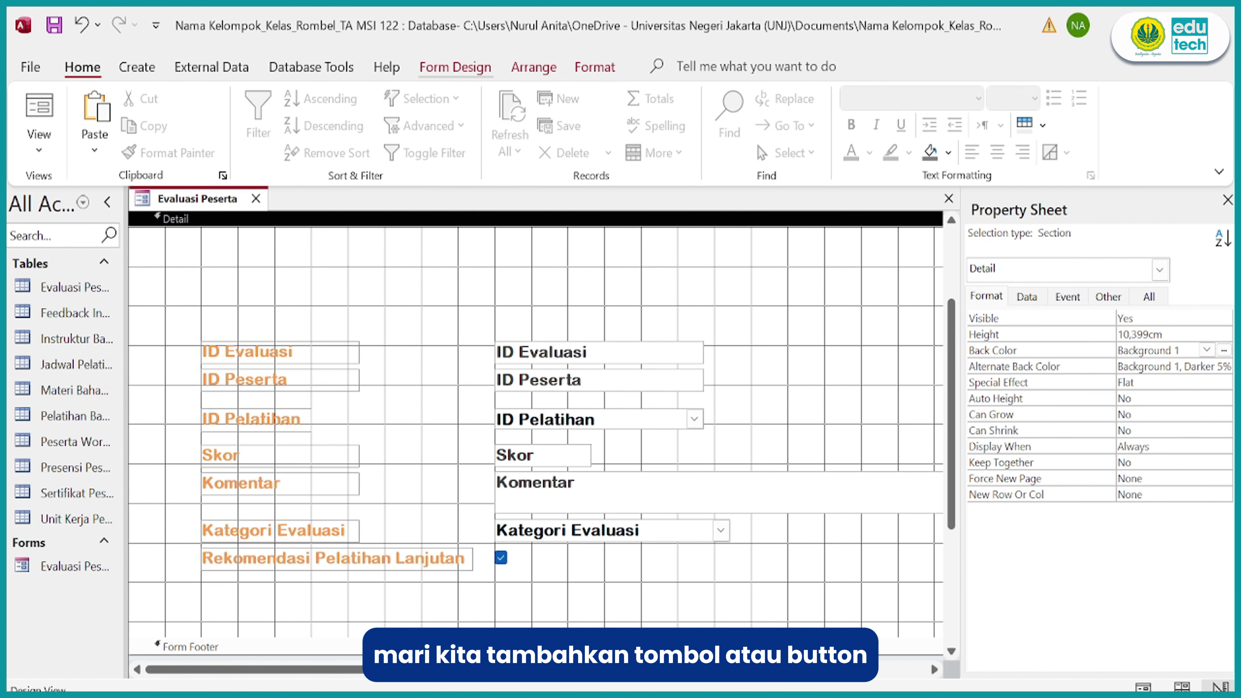
{"action": "left_click", "coordinate": [456, 68]}
{"action": "left_click", "coordinate": [348, 124]}
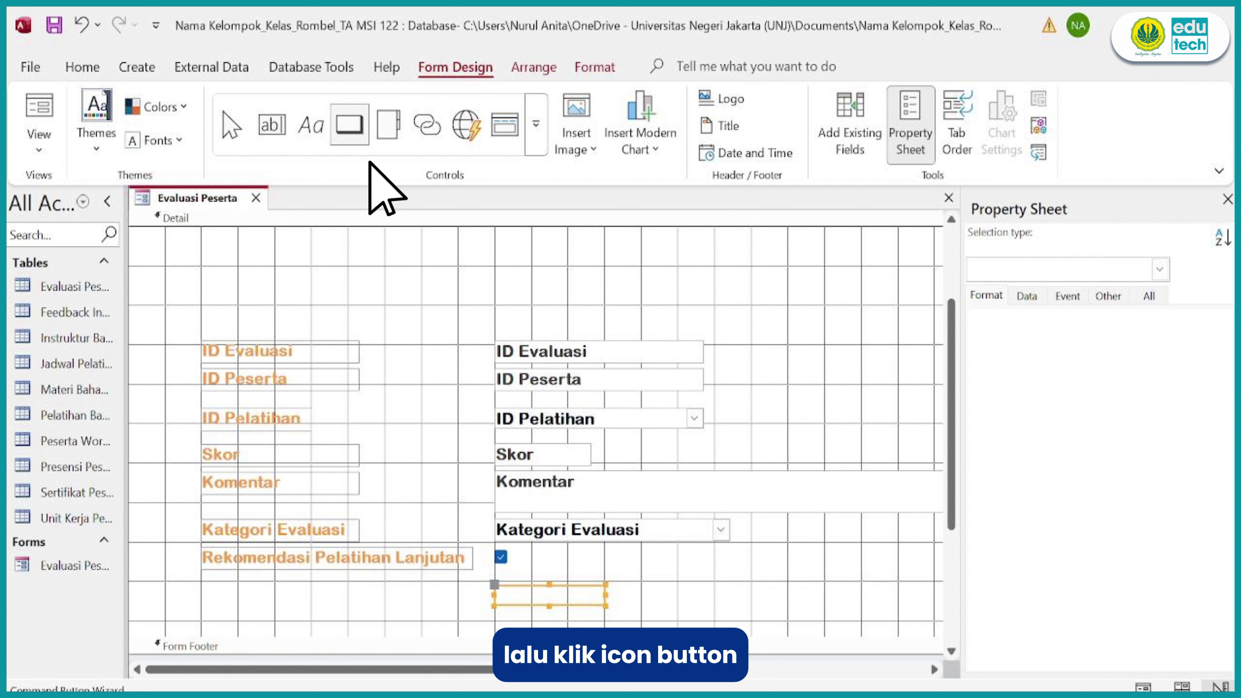
{"action": "left_click", "coordinate": [502, 594]}
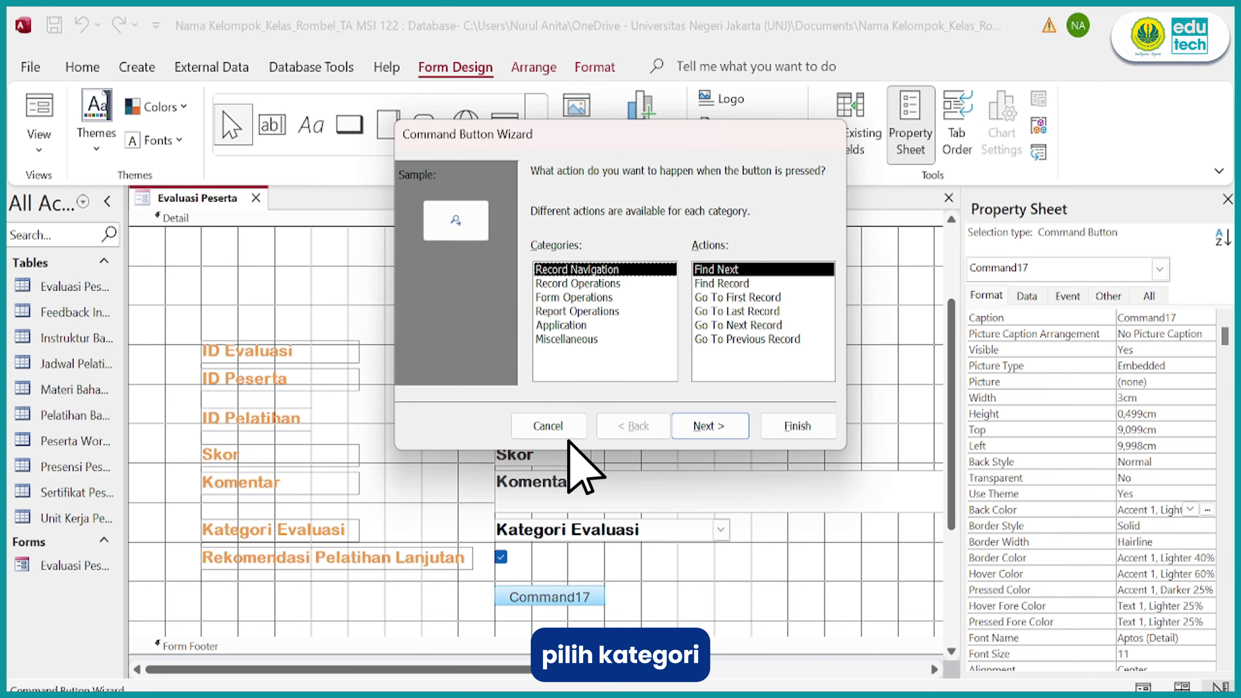
Assign the Add New Record operation to the new command button and use the "add icon" file as its picture.
{"action": "left_click", "coordinate": [639, 283]}
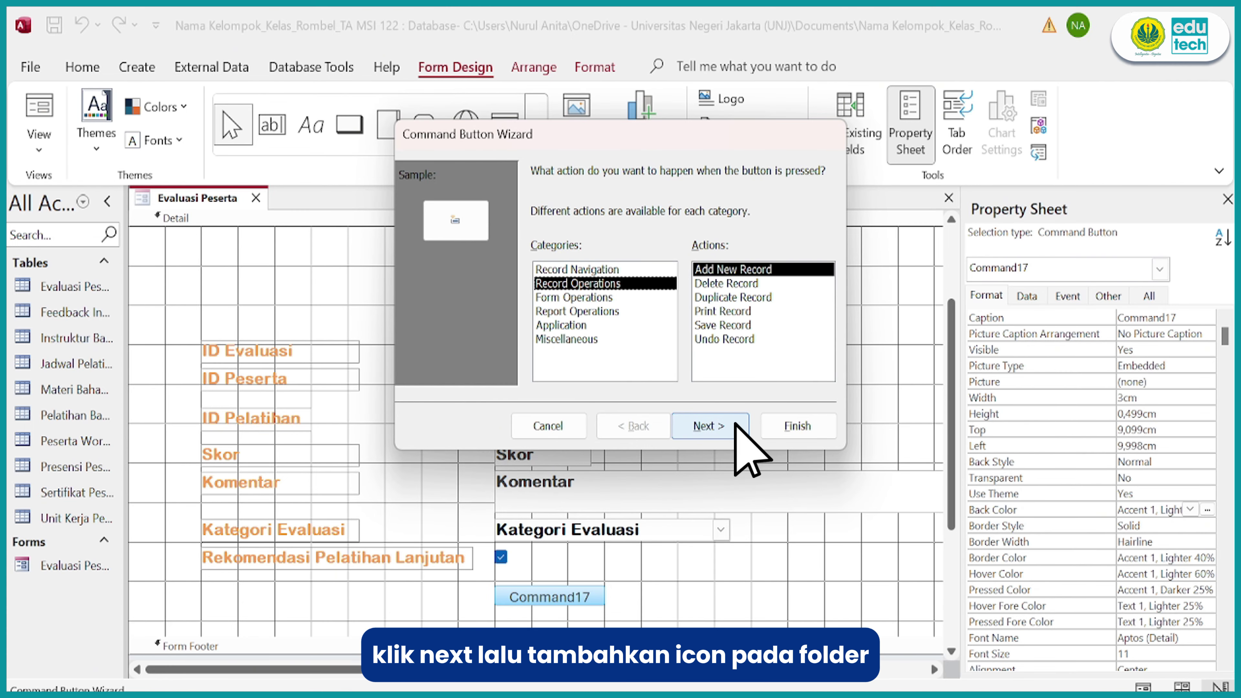
{"action": "left_click", "coordinate": [708, 426]}
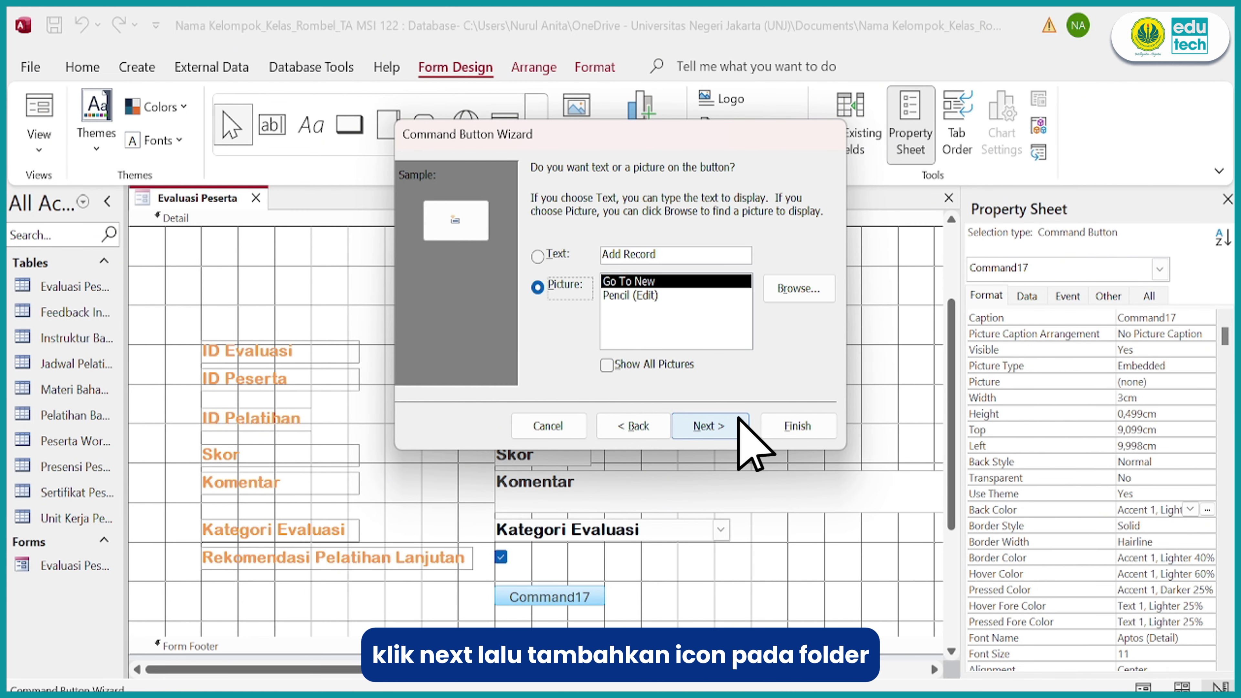
{"action": "left_click", "coordinate": [811, 288]}
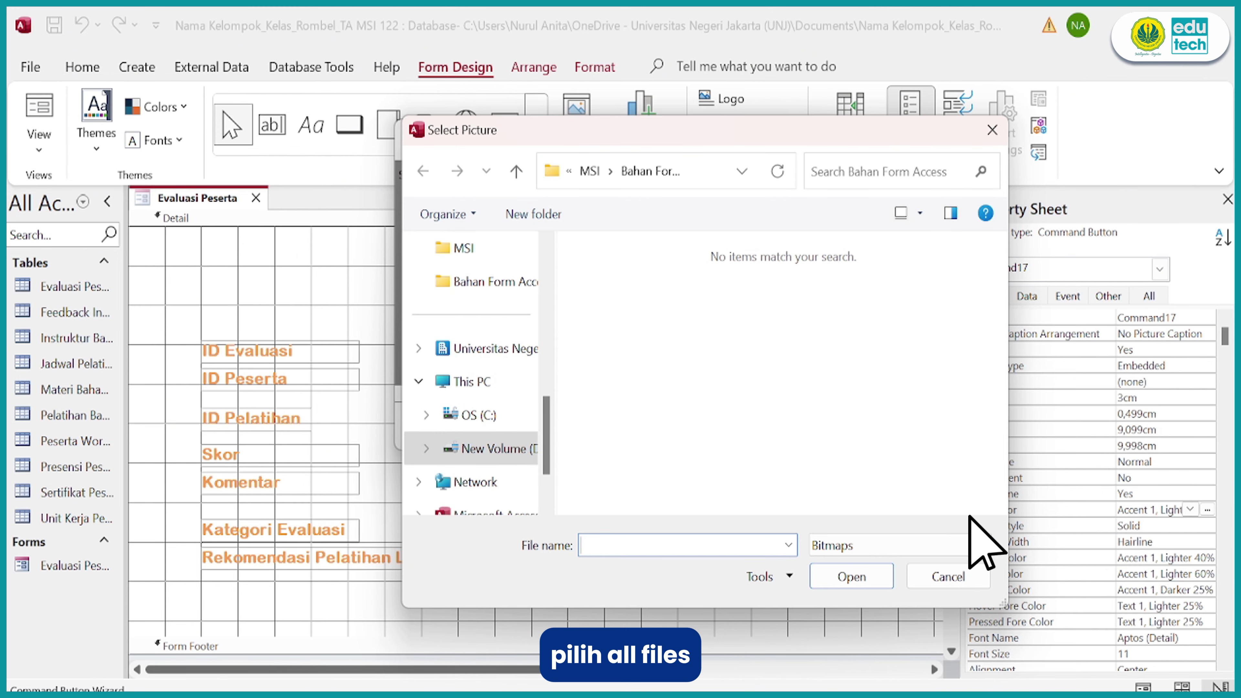
{"action": "left_click", "coordinate": [973, 545]}
{"action": "left_click", "coordinate": [961, 597]}
{"action": "left_click", "coordinate": [633, 322]}
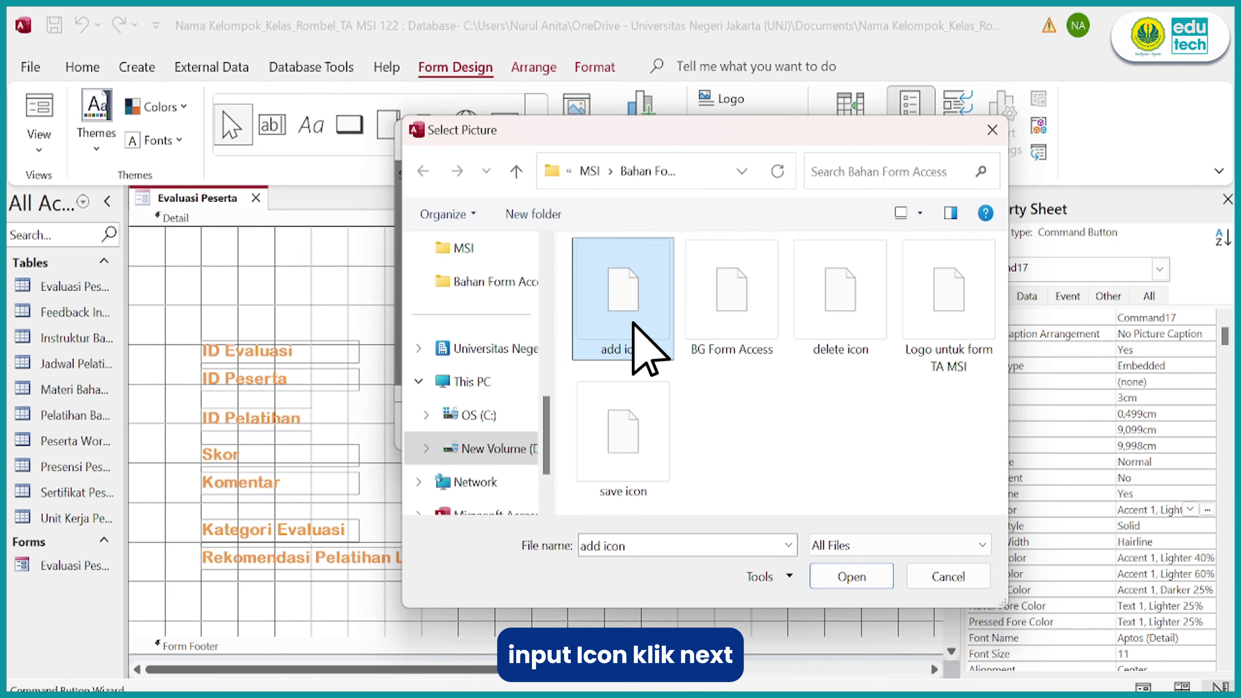
{"action": "left_click", "coordinate": [853, 577]}
Name the command button "Tambah Data" and finish the wizard.
{"action": "left_click", "coordinate": [733, 426]}
{"action": "type", "text": "T"}
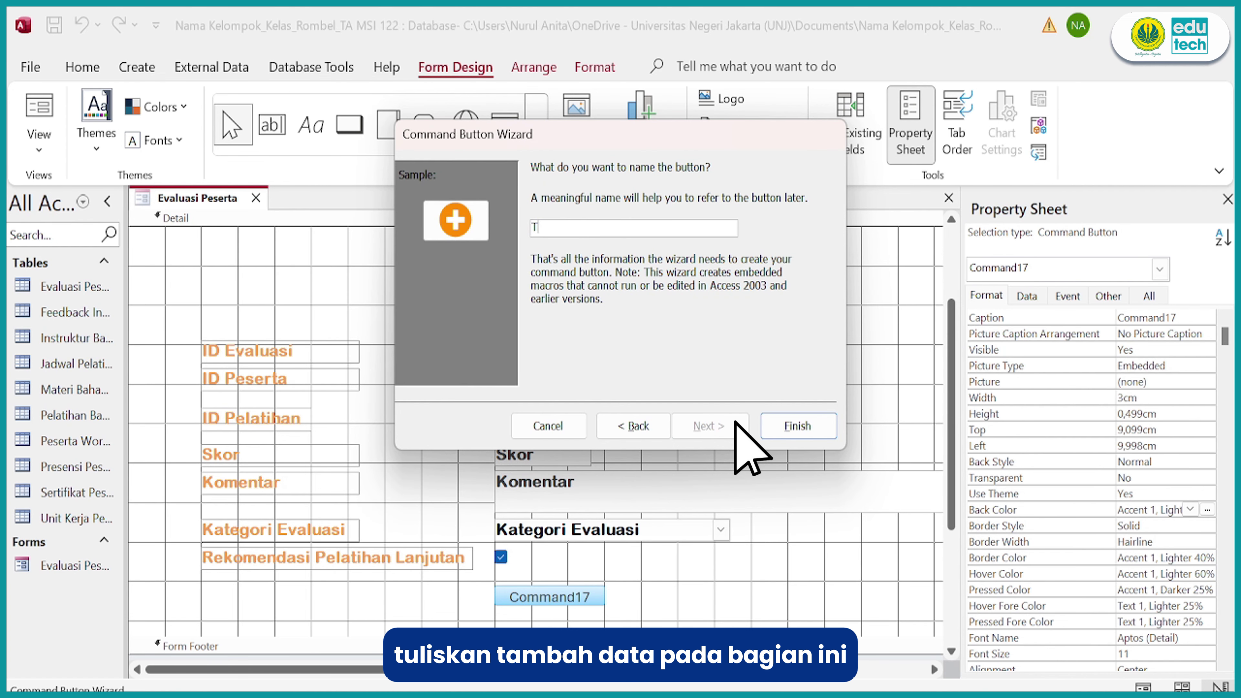
{"action": "type", "text": "ambah Data"}
{"action": "left_click", "coordinate": [798, 426]}
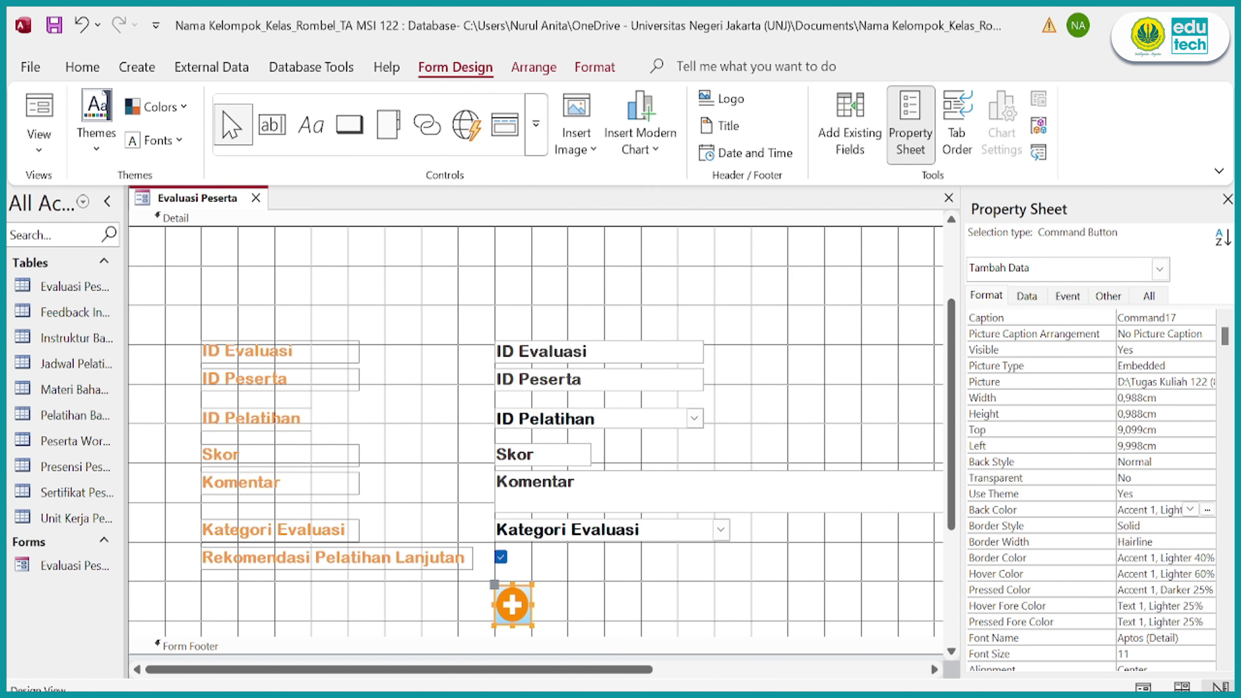
Assign the Save Record operation to the command button beside Hapus Data and use the "save icon" file as its picture.
{"action": "left_click", "coordinate": [562, 284]}
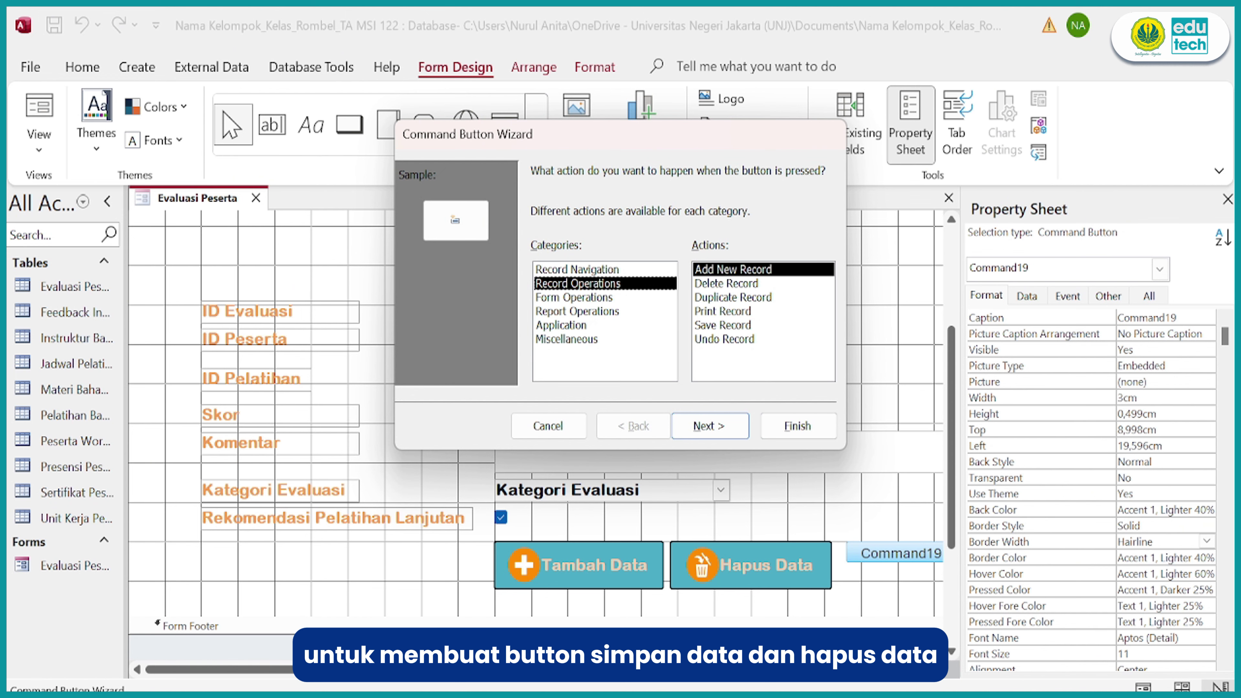
{"action": "left_click", "coordinate": [733, 327]}
{"action": "left_click", "coordinate": [709, 424]}
{"action": "left_click", "coordinate": [801, 362]}
{"action": "left_click", "coordinate": [900, 545]}
{"action": "left_click", "coordinate": [845, 601]}
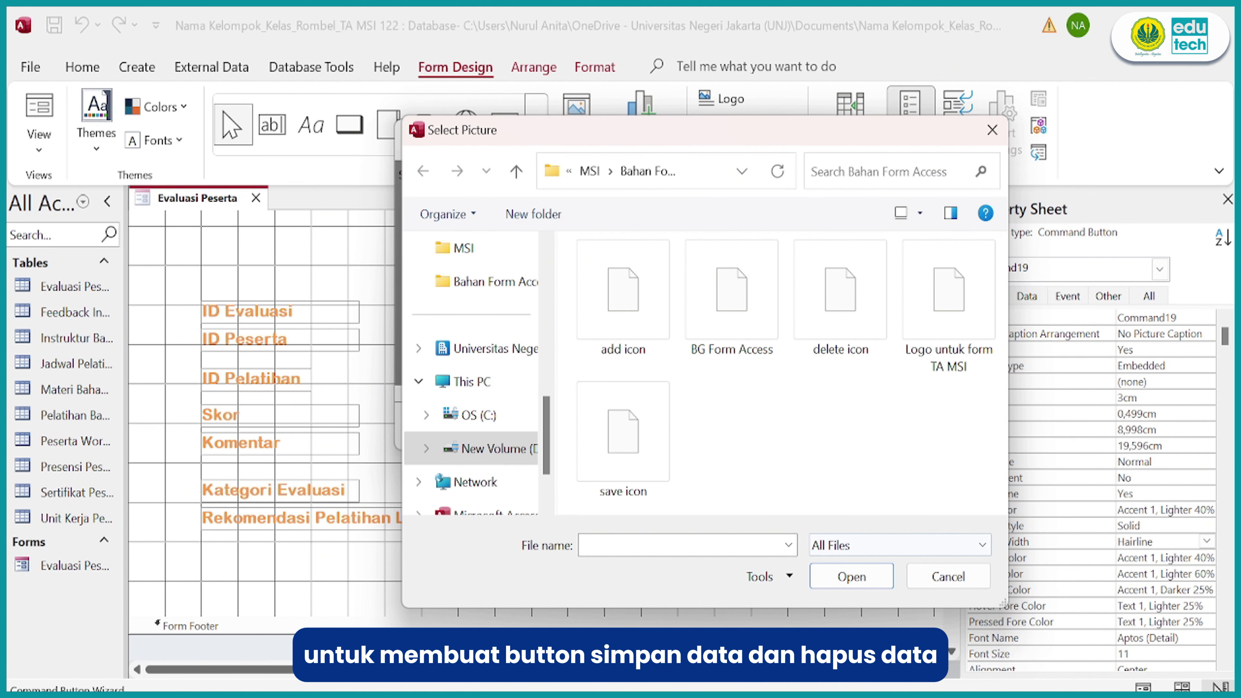
{"action": "left_click", "coordinate": [632, 435]}
{"action": "left_click", "coordinate": [851, 576]}
Name the save button "Simpan Data" and set its Picture Caption Arrangement to Right.
{"action": "key", "text": "Return"}
{"action": "type", "text": "Simpan"}
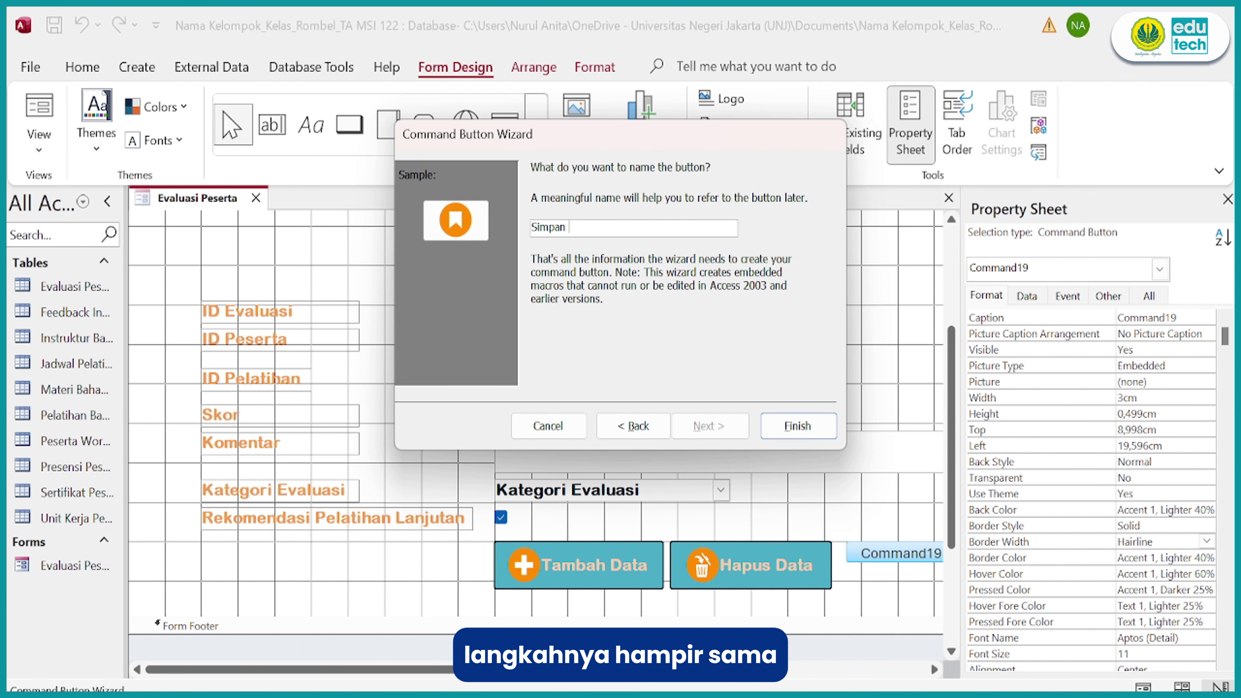
{"action": "type", "text": " Data"}
{"action": "key", "text": "Return"}
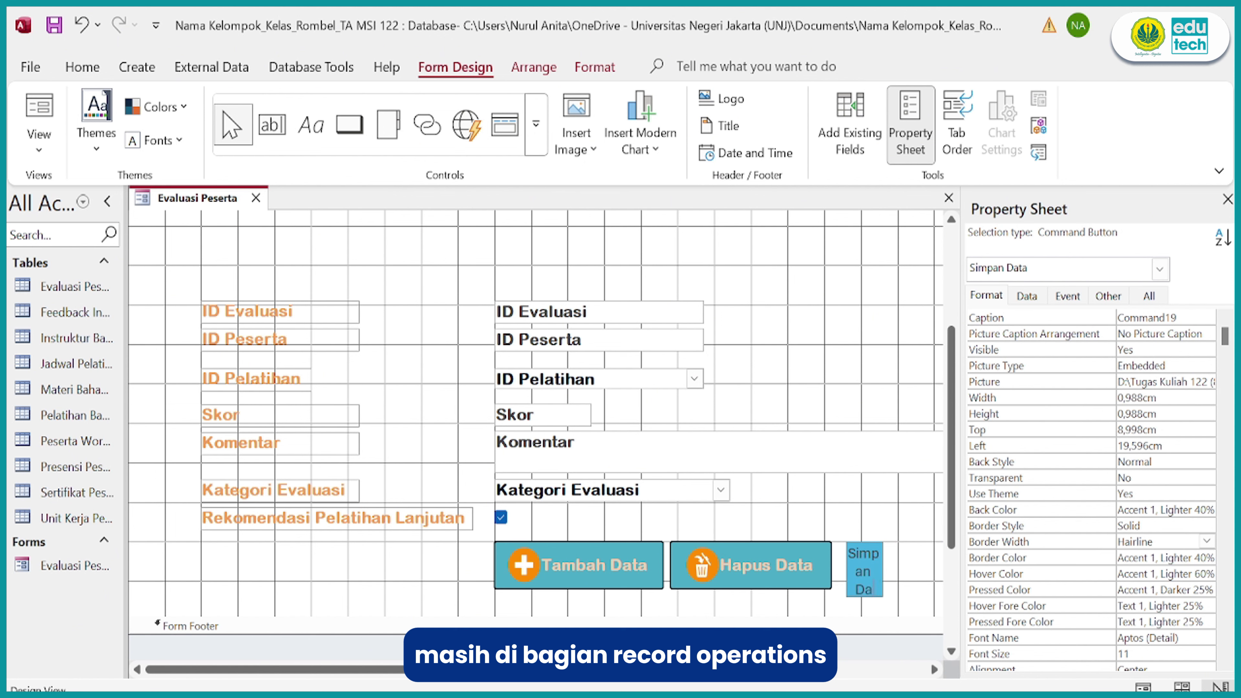
{"action": "left_click", "coordinate": [1207, 334]}
{"action": "left_click", "coordinate": [1163, 426]}
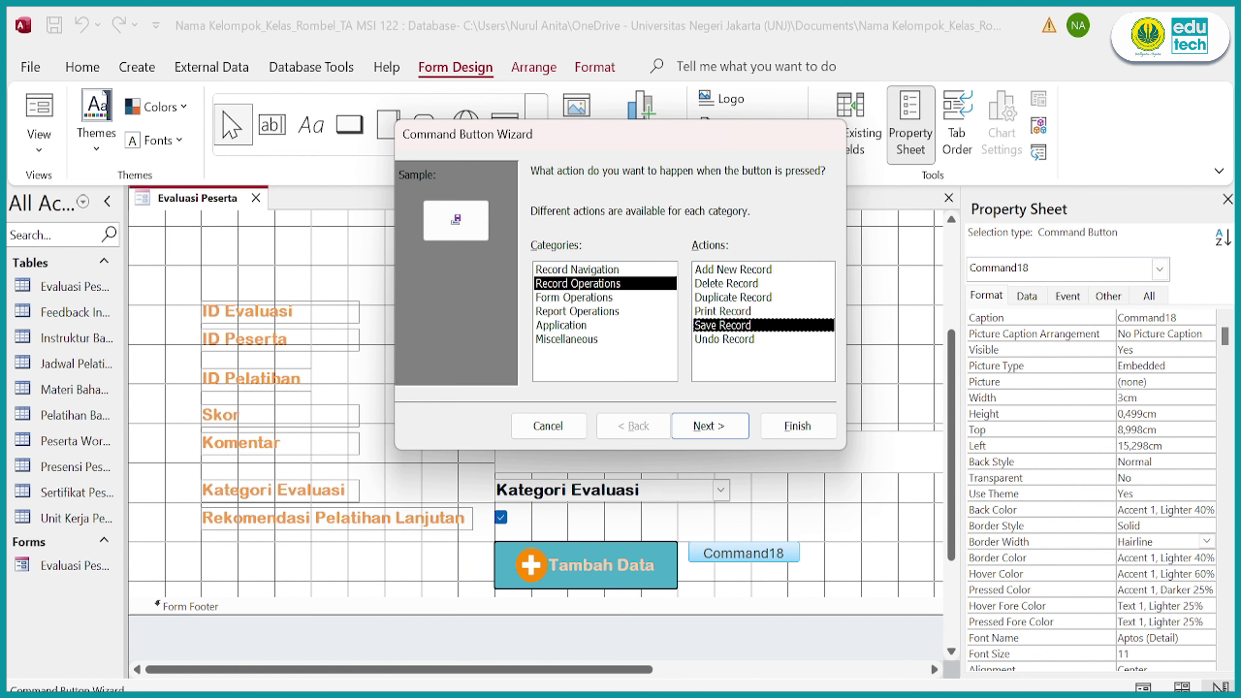
Choose the Delete Record operation for the new command button beside Tambah Data.
{"action": "left_click", "coordinate": [726, 284]}
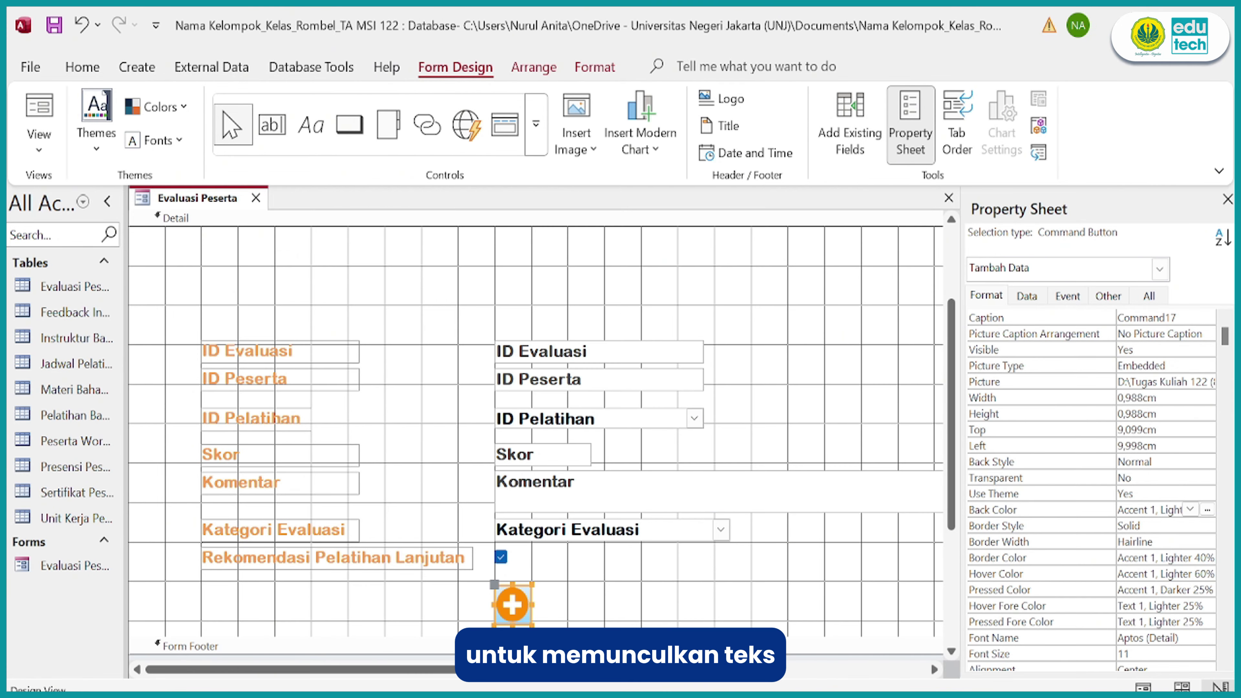
Widen the plus-icon button to about 4.99 cm and caption it "Tambah Data" with Picture Caption Arrangement set to Right.
{"action": "left_click_drag", "start_coordinate": [674, 606], "coordinate": [678, 605]}
{"action": "double_click", "coordinate": [577, 606]}
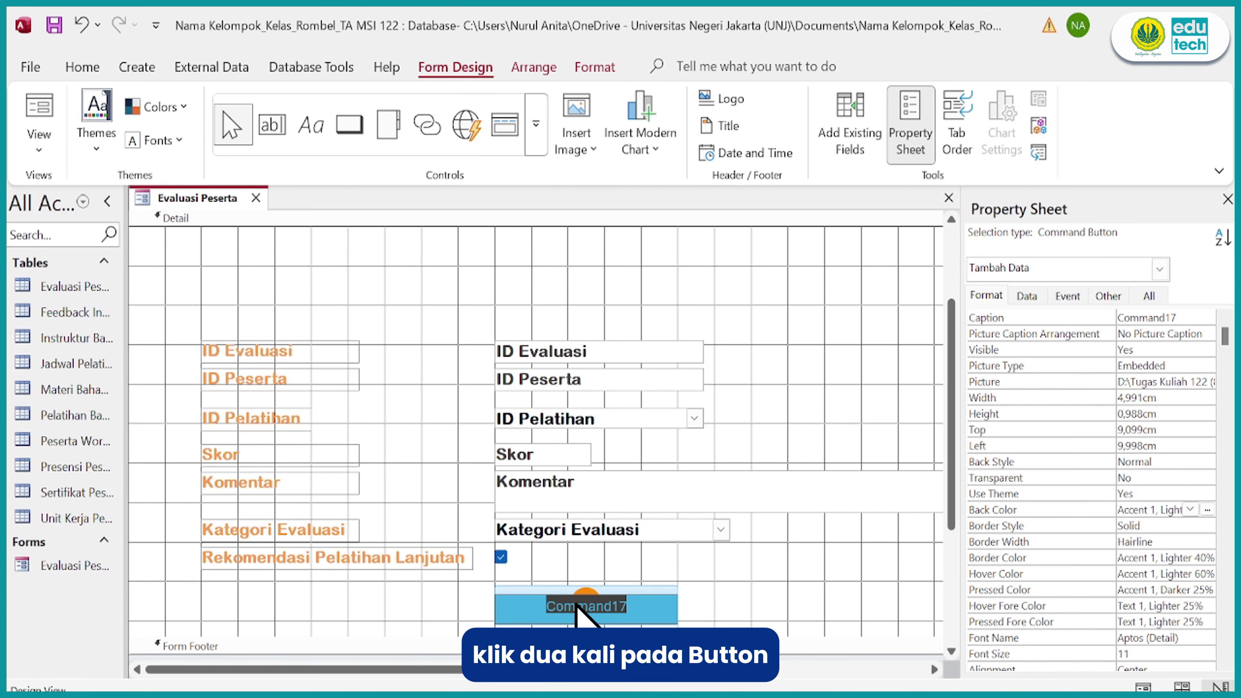
{"action": "type", "text": "Tambah Data"}
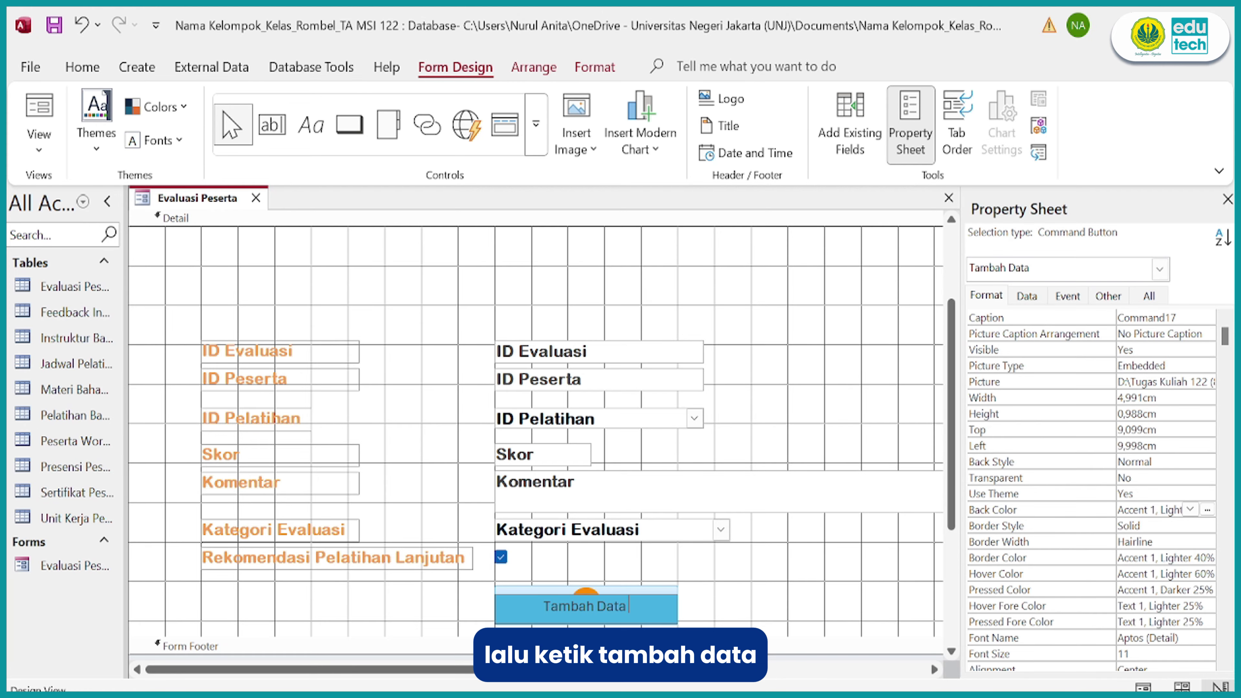
{"action": "key", "text": "Return"}
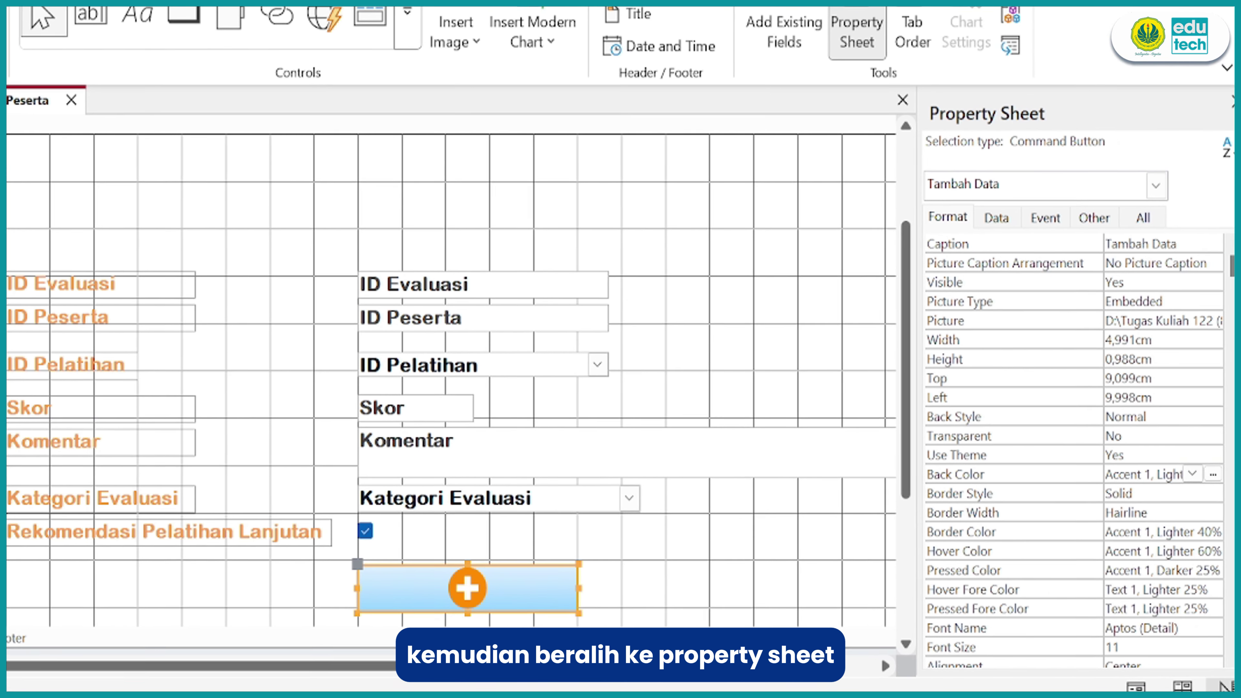
{"action": "left_click", "coordinate": [1207, 334]}
{"action": "left_click", "coordinate": [1168, 371]}
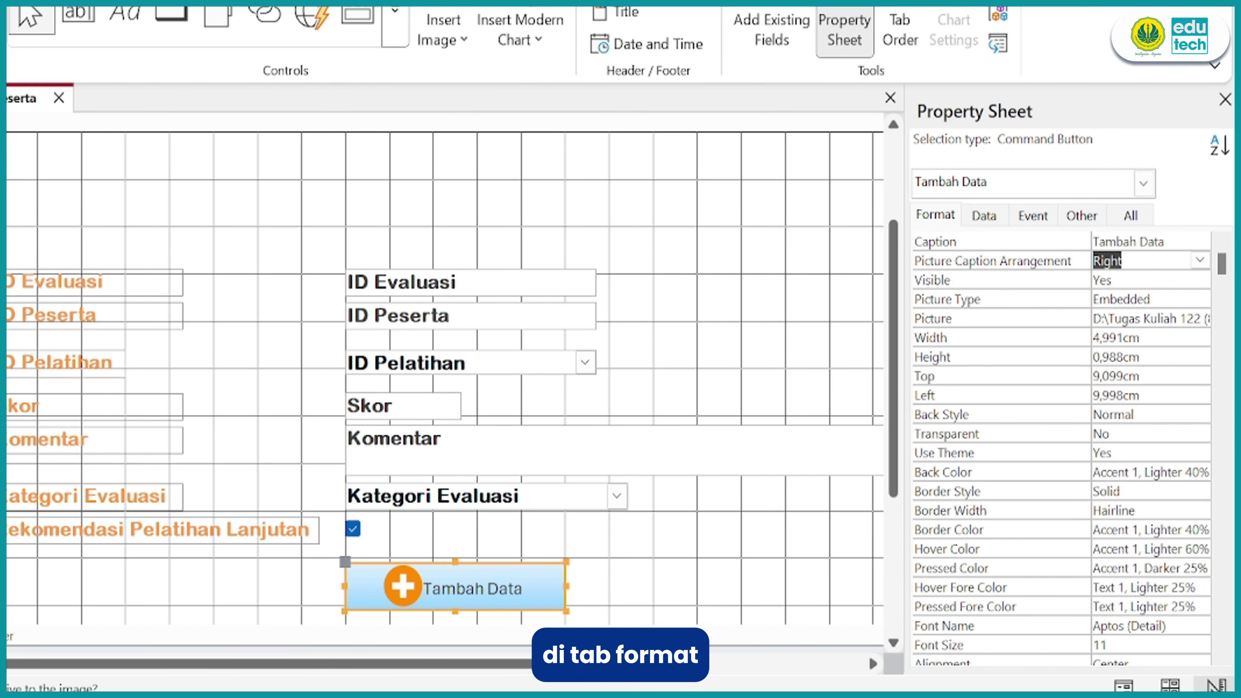
Format the Tambah Data button's text as bold, orange, 12-point Arial Rounded MT Bold.
{"action": "left_click", "coordinate": [10, 7]}
{"action": "left_click", "coordinate": [773, 11]}
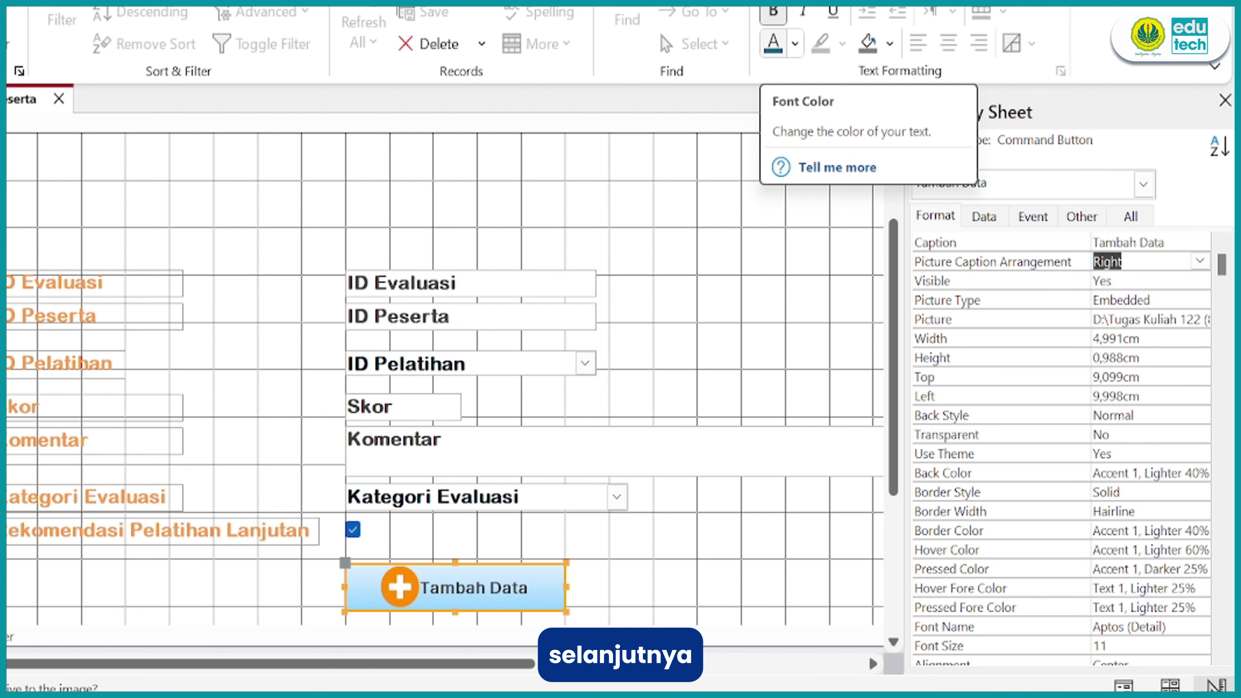
{"action": "left_click", "coordinate": [795, 43]}
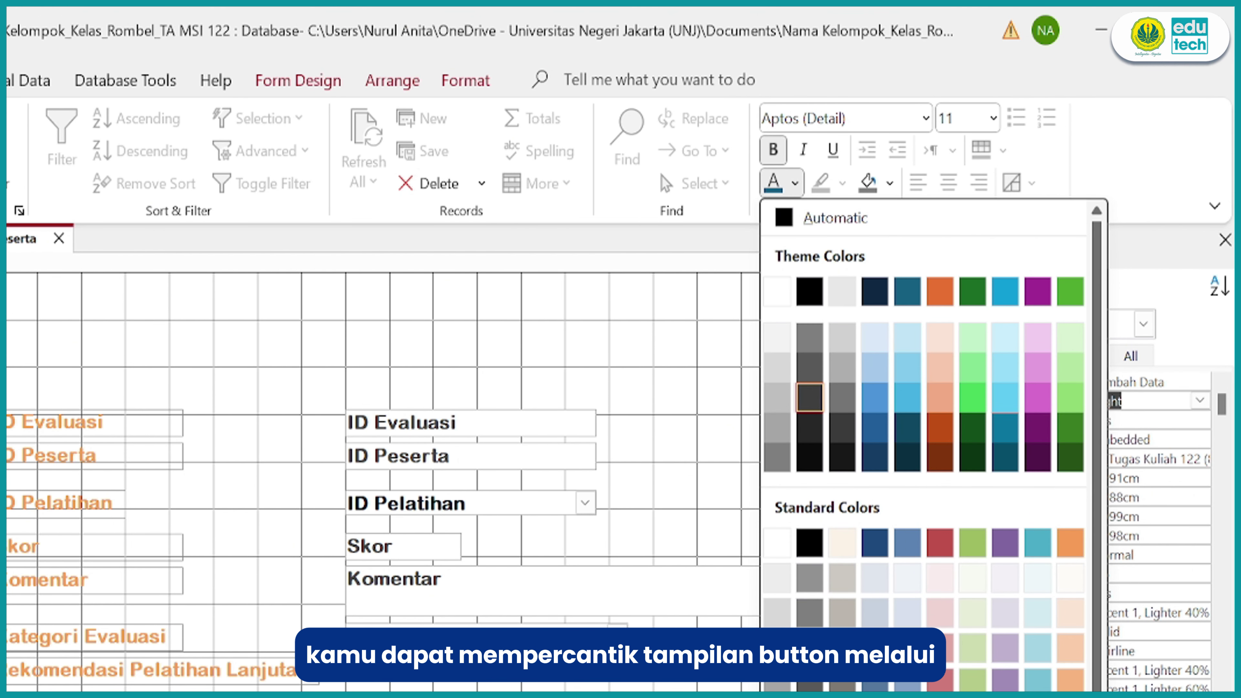
{"action": "left_click", "coordinate": [1070, 544]}
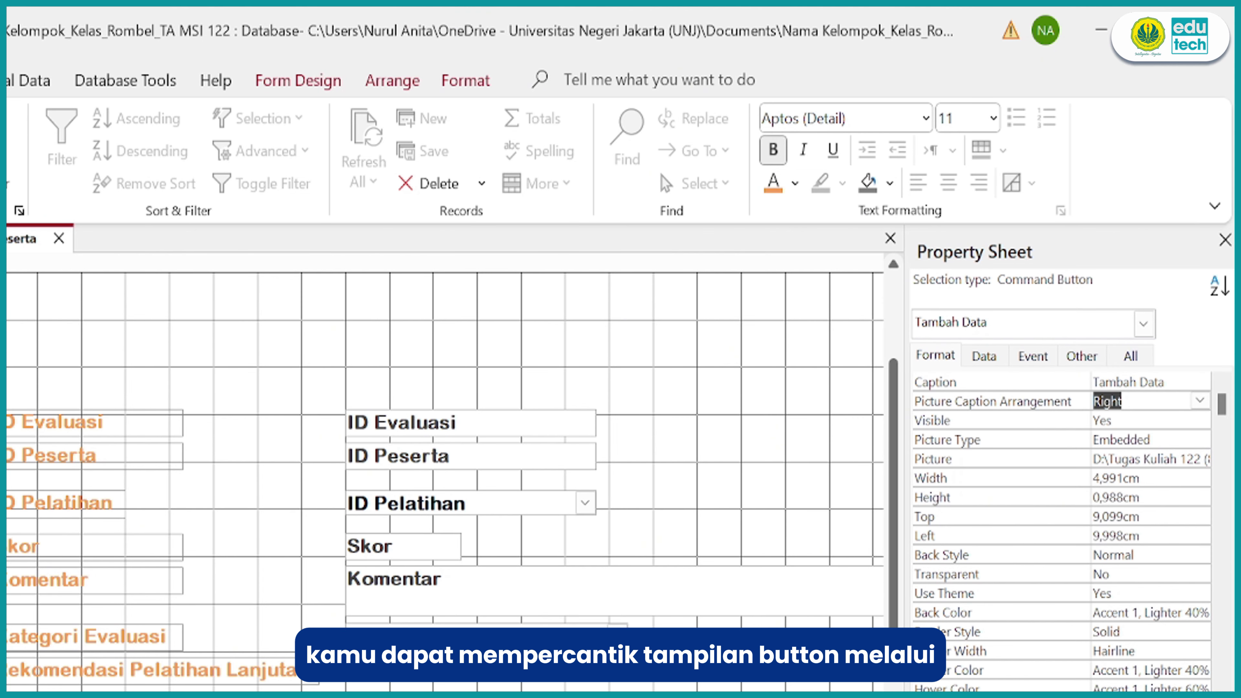
{"action": "left_click", "coordinate": [993, 118]}
{"action": "left_click", "coordinate": [965, 274]}
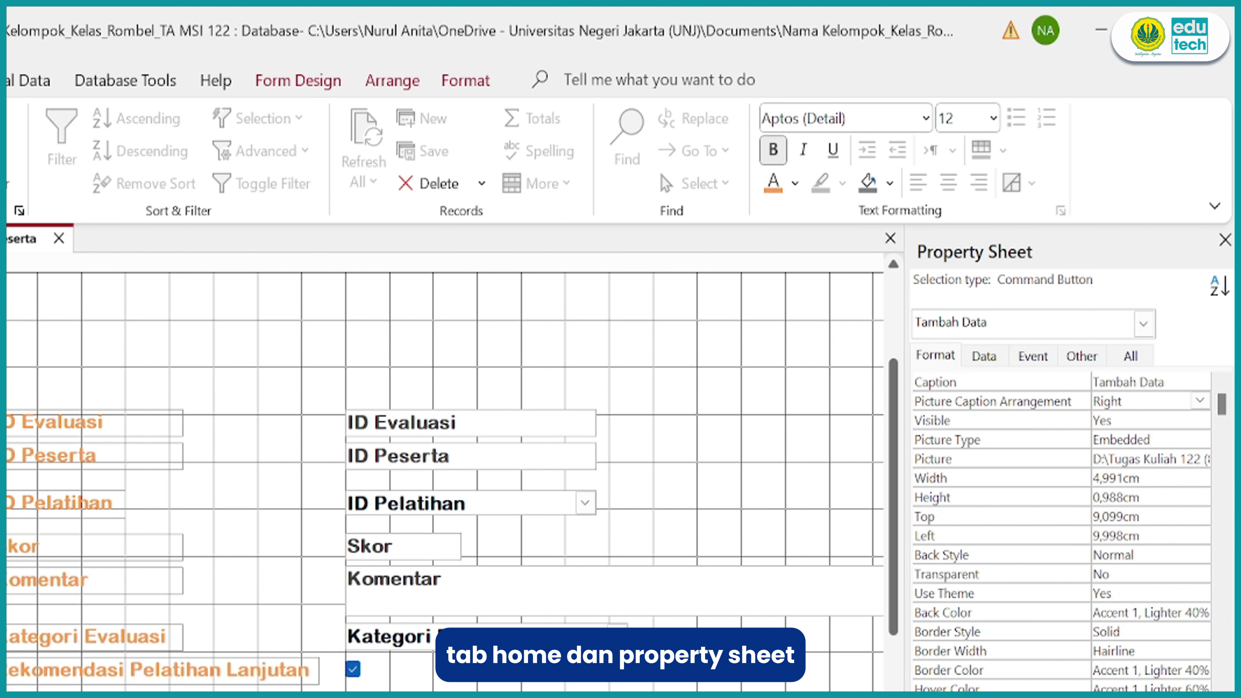
{"action": "left_click", "coordinate": [926, 118]}
{"action": "left_click", "coordinate": [896, 468]}
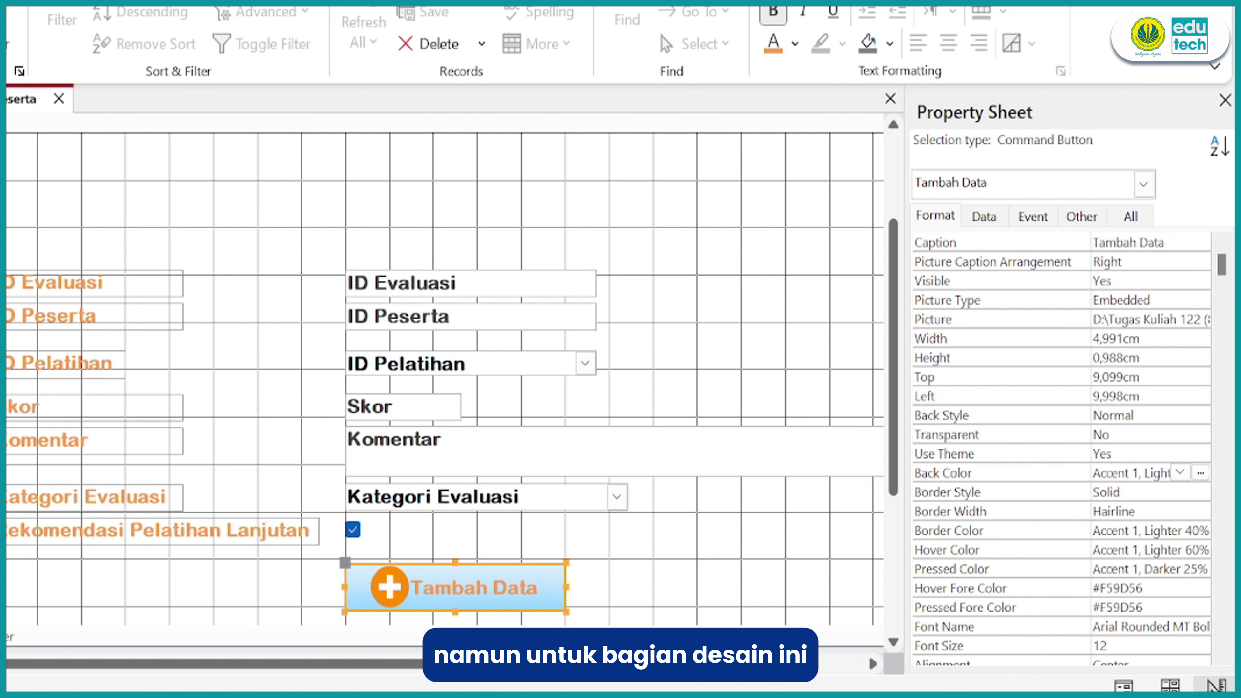
Set the Tambah Data button's back color to the teal #4BACC6.
{"action": "left_click", "coordinate": [1201, 473]}
{"action": "left_click", "coordinate": [1167, 206]}
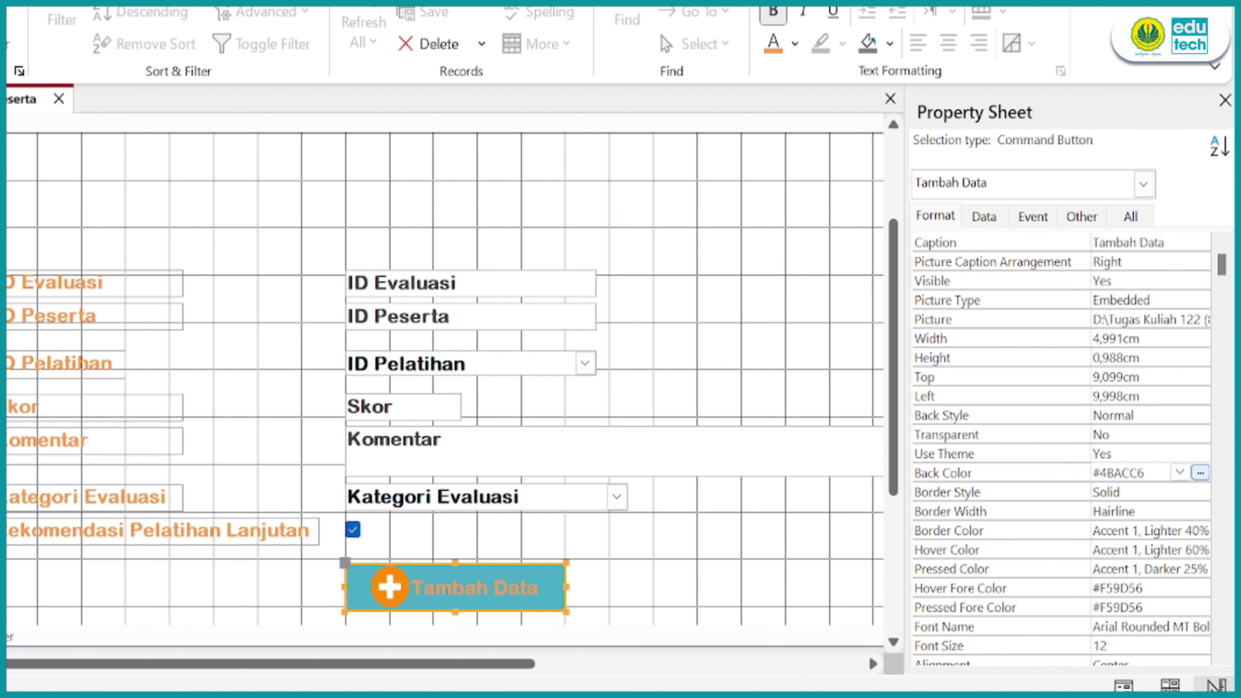
{"action": "scroll", "coordinate": [440, 371], "scroll_direction": "down", "scroll_amount": 1}
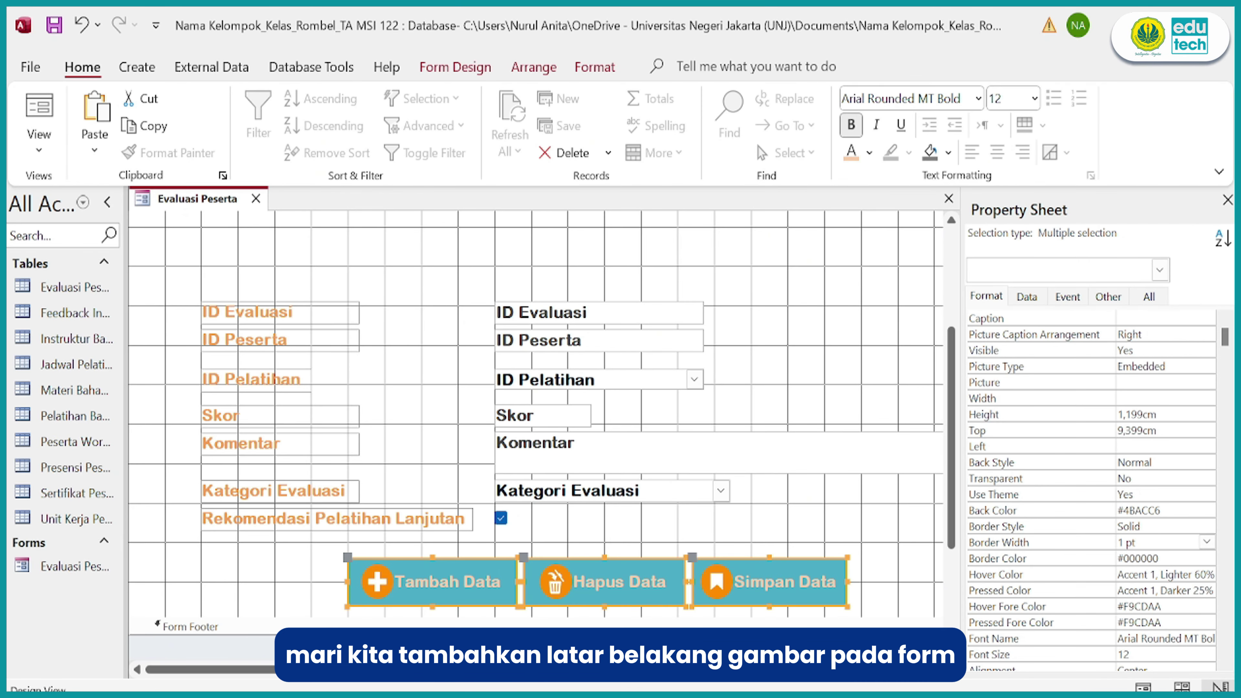
Insert the "BG Form Access" picture at the upper-left corner of the Evaluasi Peserta form's Detail section.
{"action": "left_click", "coordinate": [801, 343]}
{"action": "scroll", "coordinate": [801, 343], "scroll_direction": "up", "scroll_amount": 1}
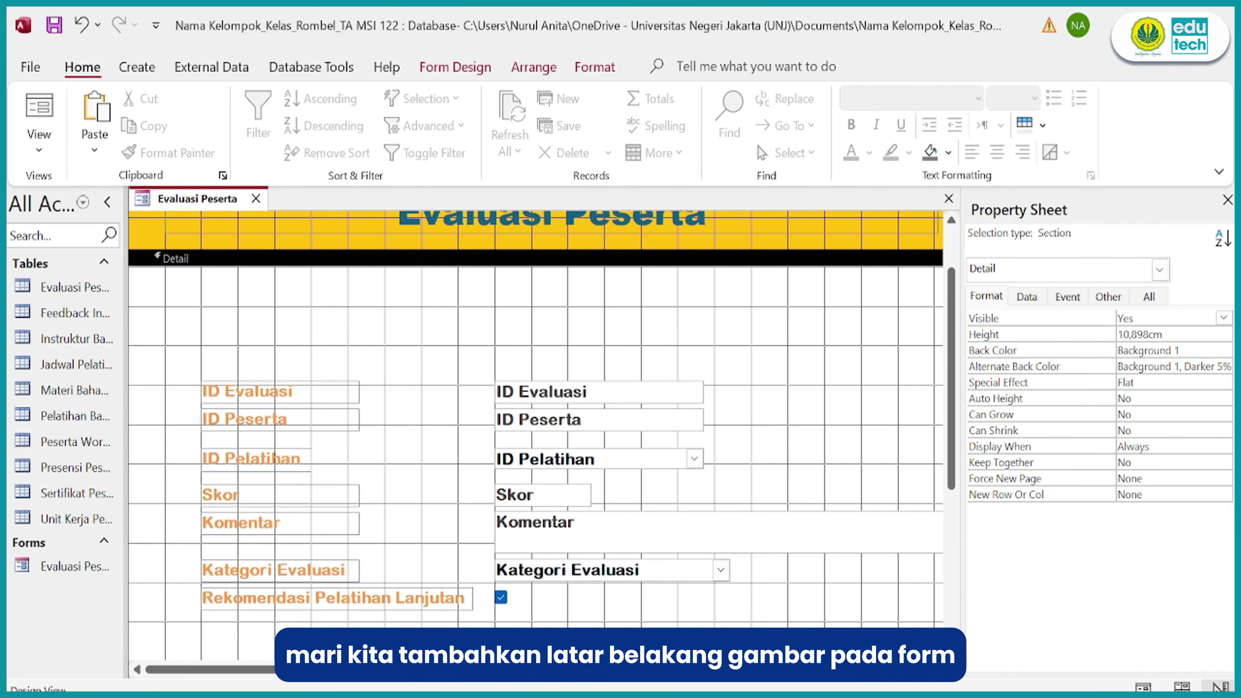
{"action": "scroll", "coordinate": [801, 342], "scroll_direction": "up", "scroll_amount": 1}
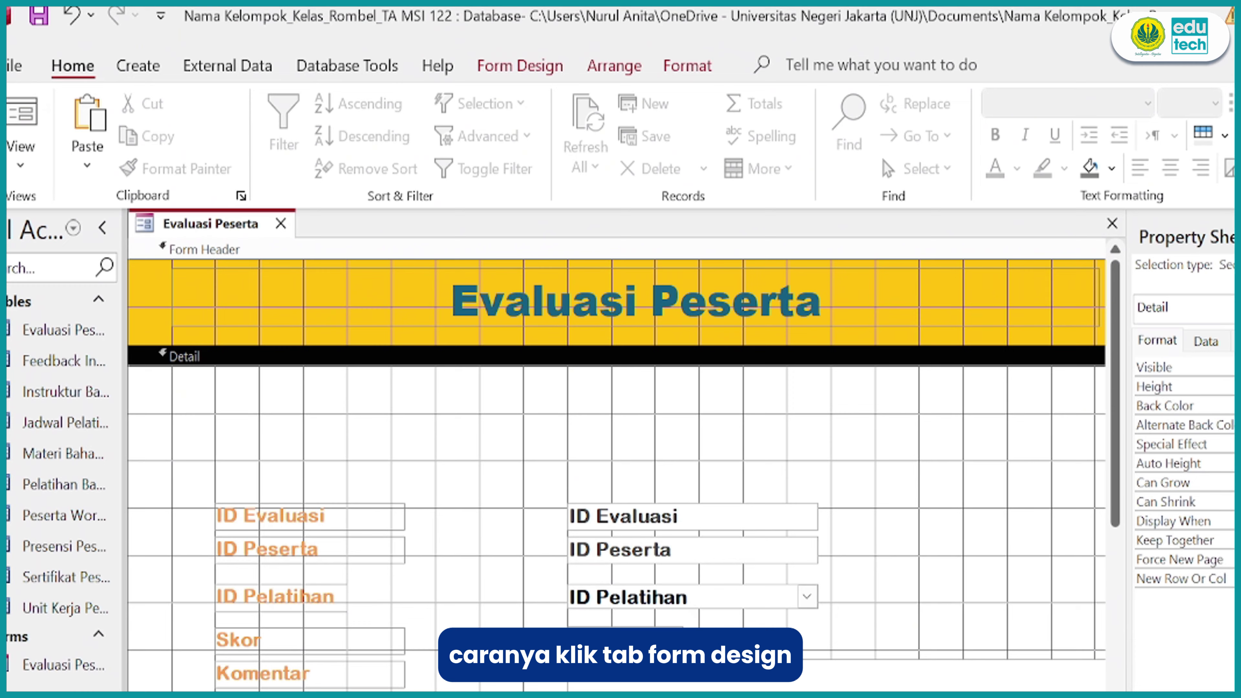
{"action": "left_click", "coordinate": [489, 66]}
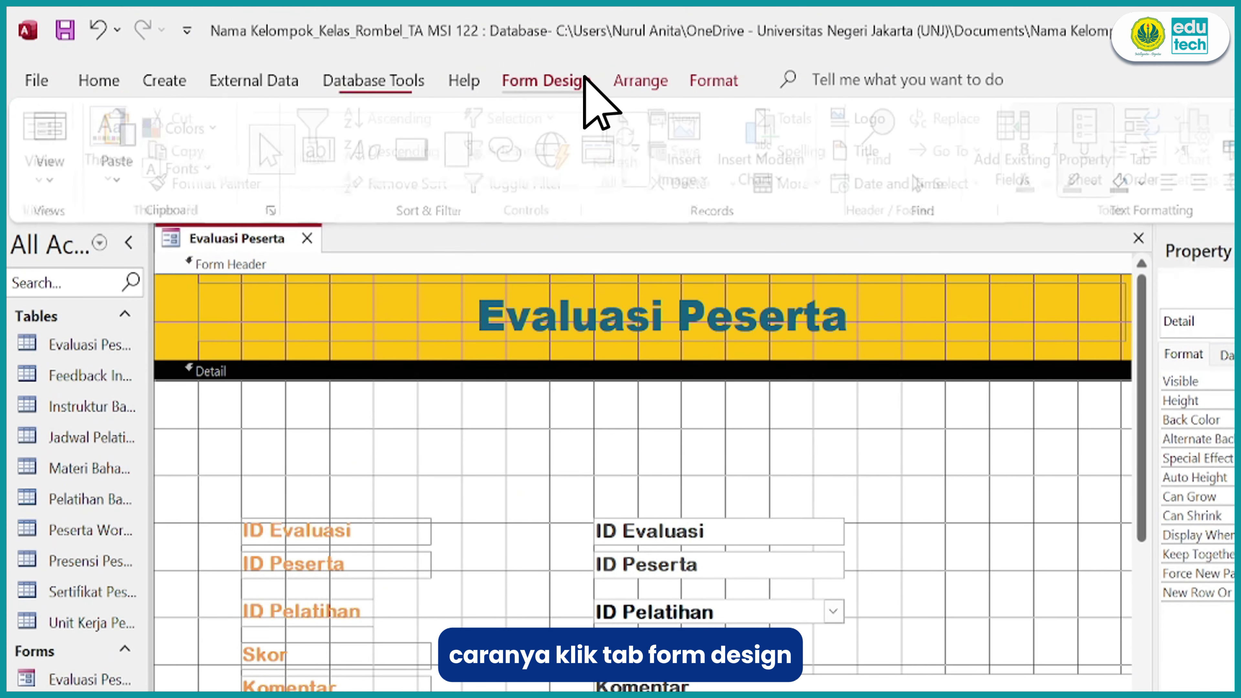
{"action": "left_click", "coordinate": [703, 164]}
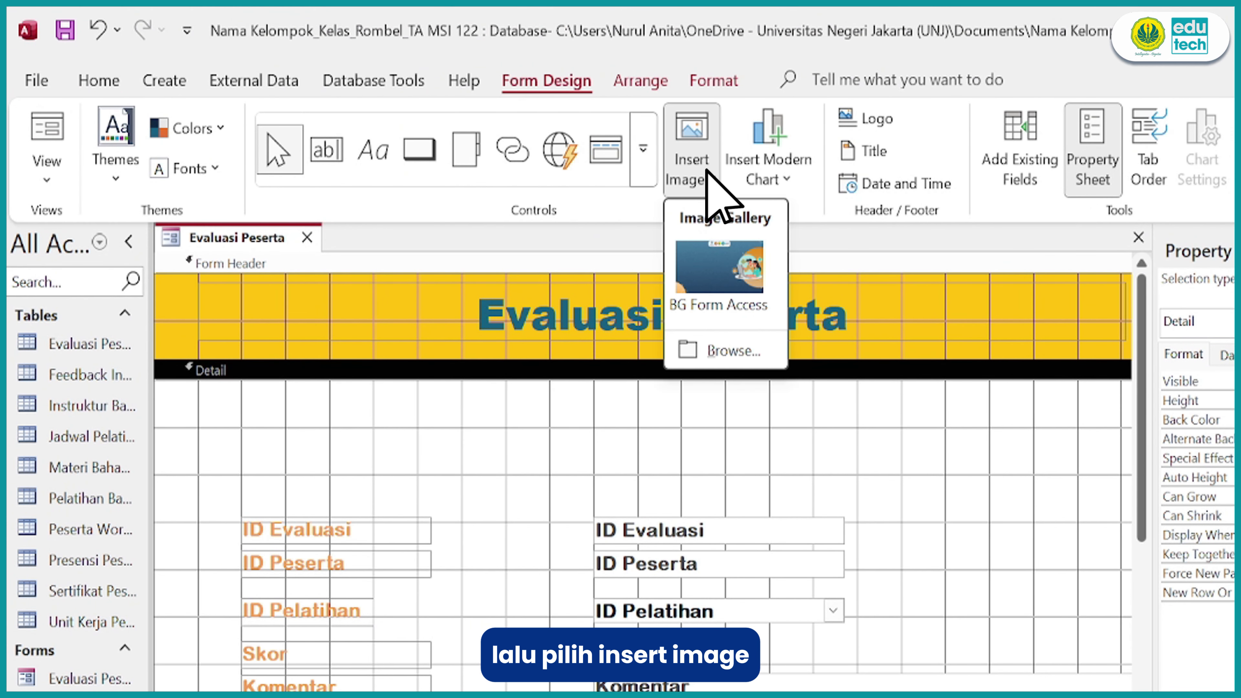
{"action": "left_click", "coordinate": [733, 350]}
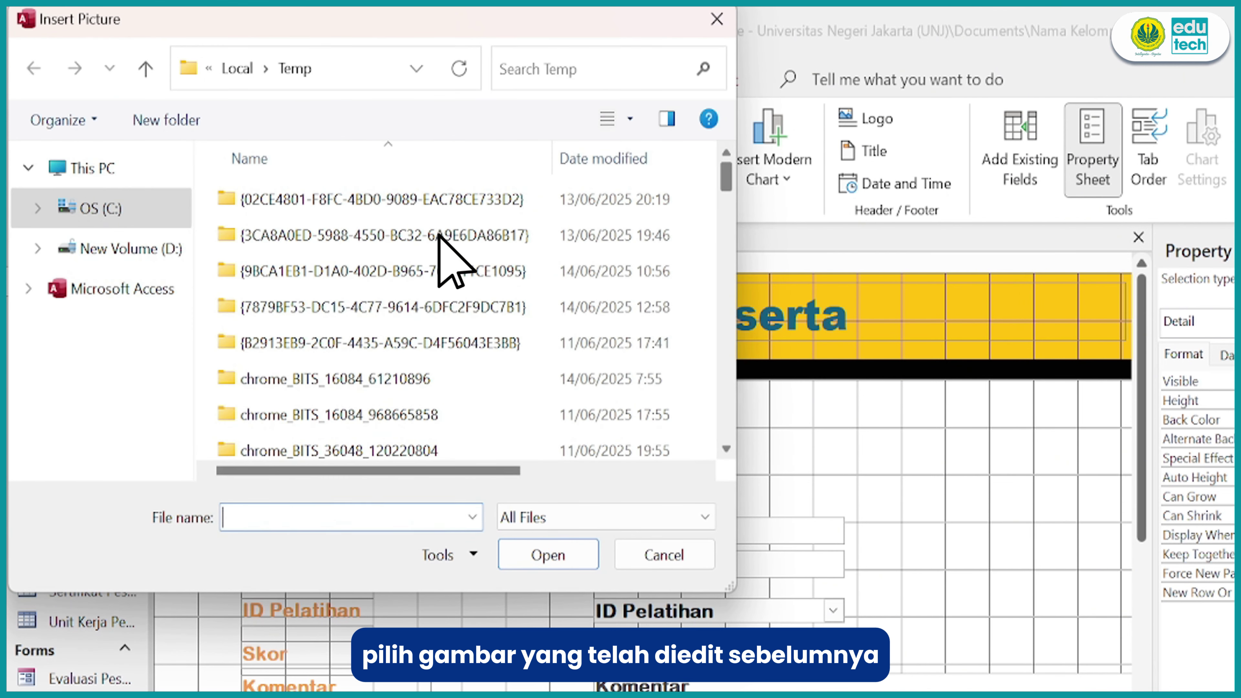
{"action": "left_click", "coordinate": [437, 267]}
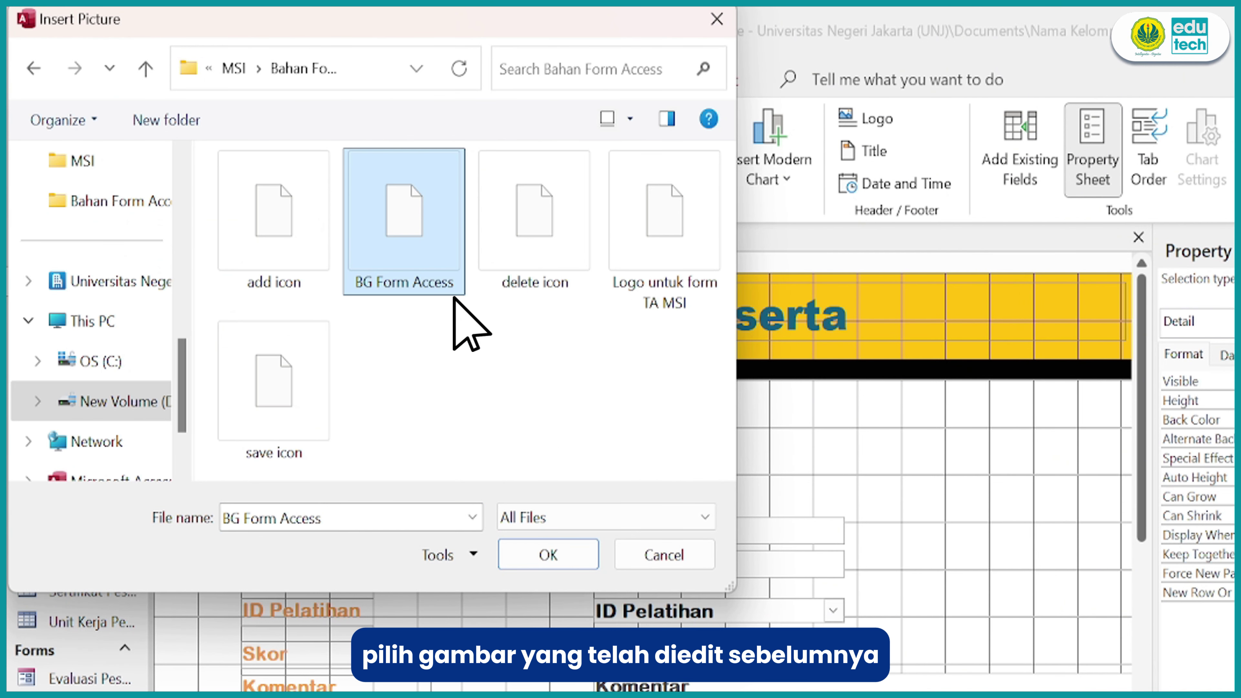
{"action": "left_click", "coordinate": [572, 550]}
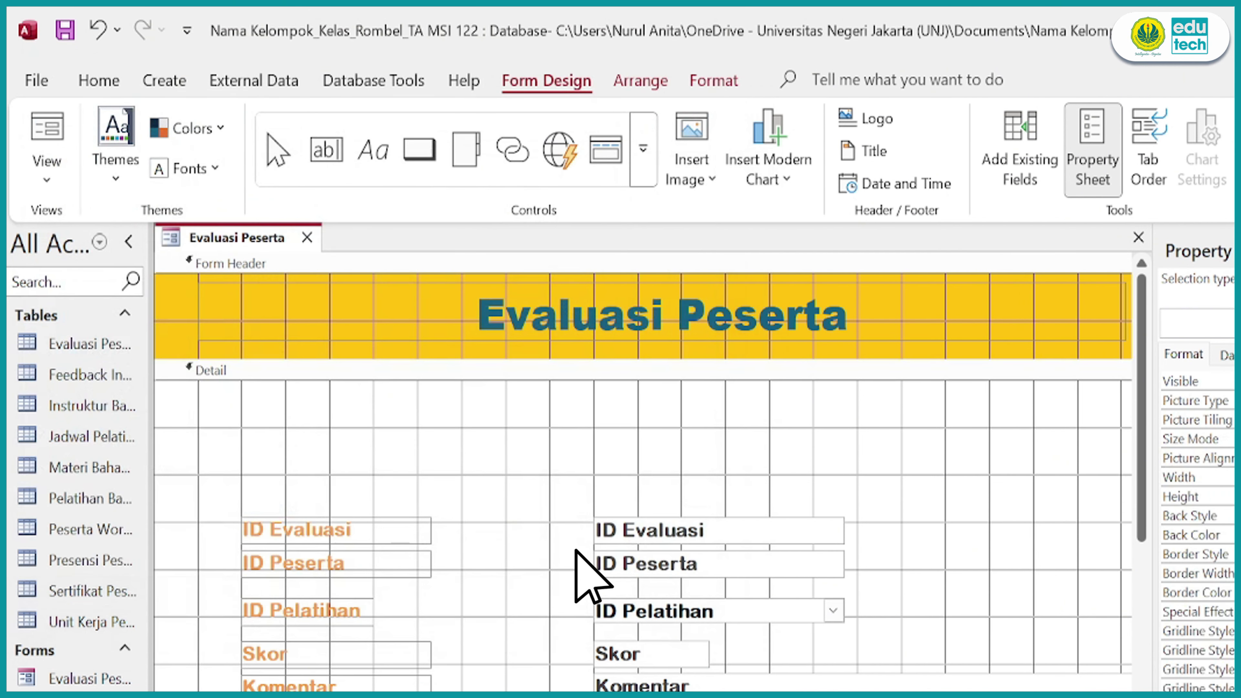
{"action": "left_click", "coordinate": [170, 399]}
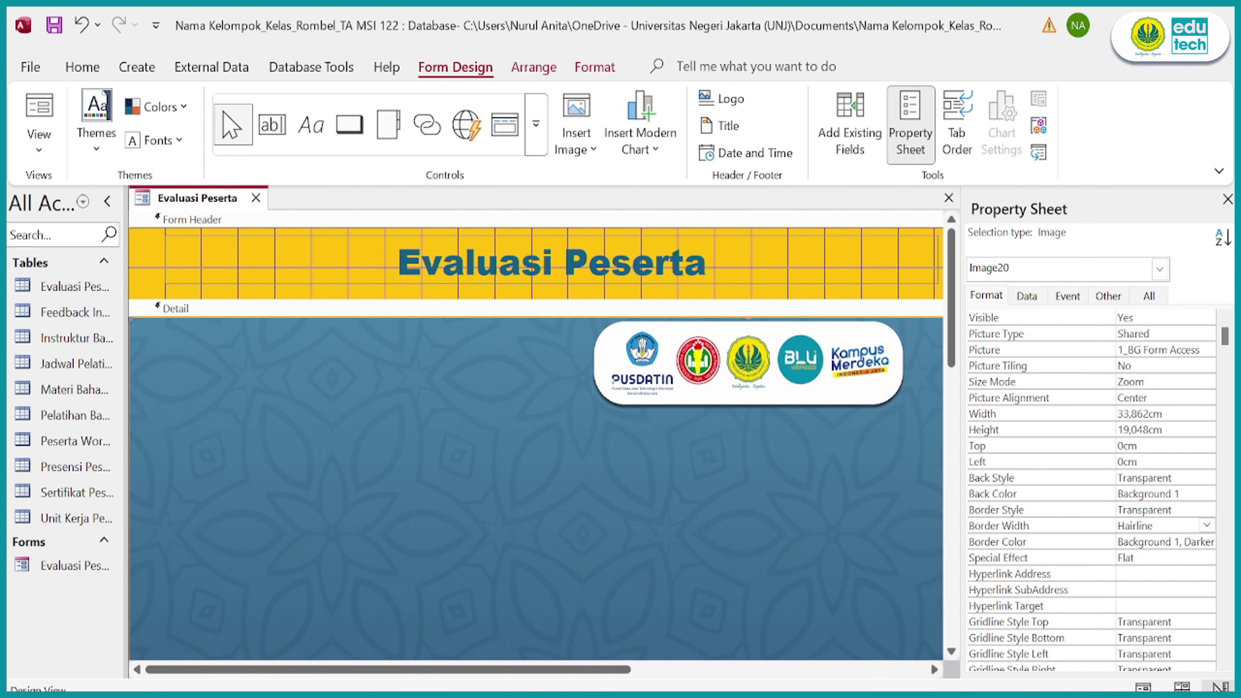
Send the background picture behind the controls in the Detail section.
{"action": "right_click", "coordinate": [170, 401]}
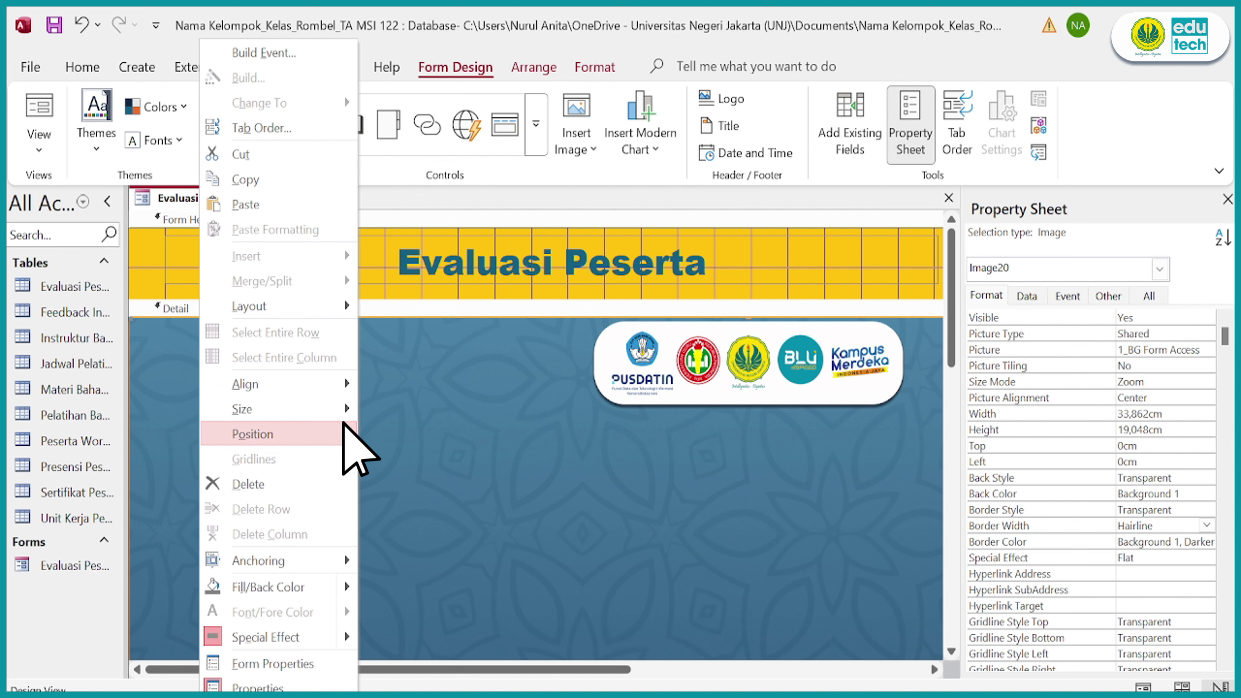
{"action": "mouse_move", "coordinate": [343, 424]}
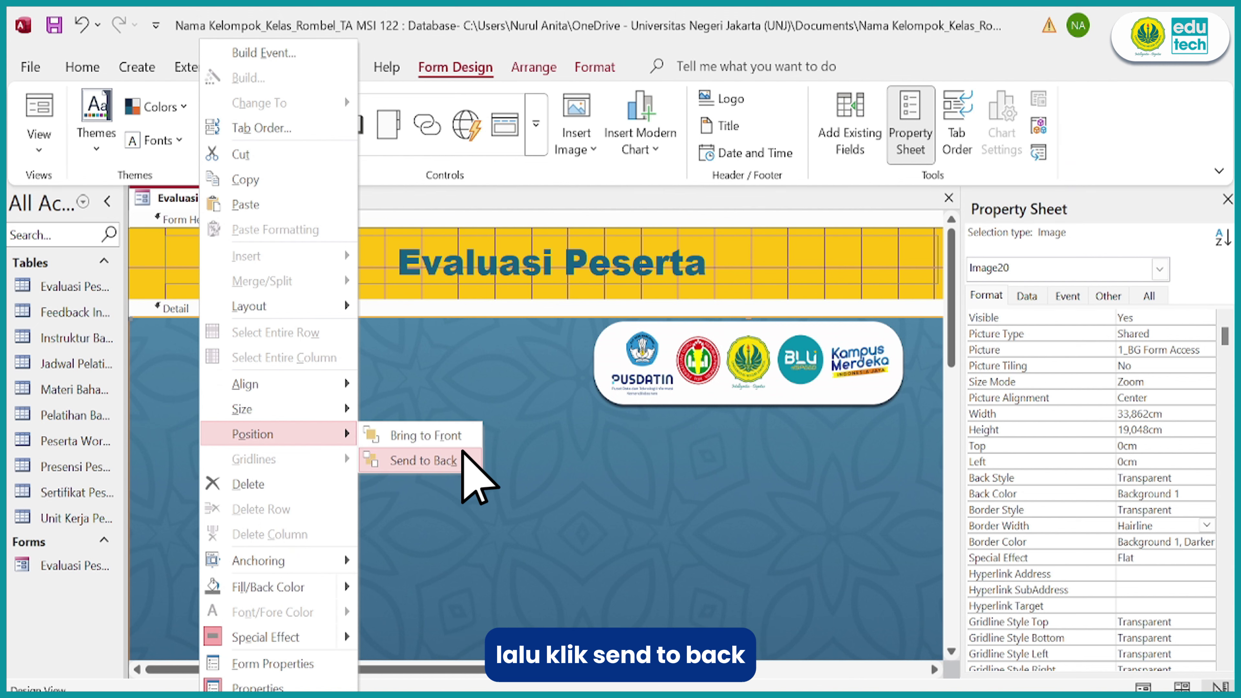
{"action": "left_click", "coordinate": [464, 461]}
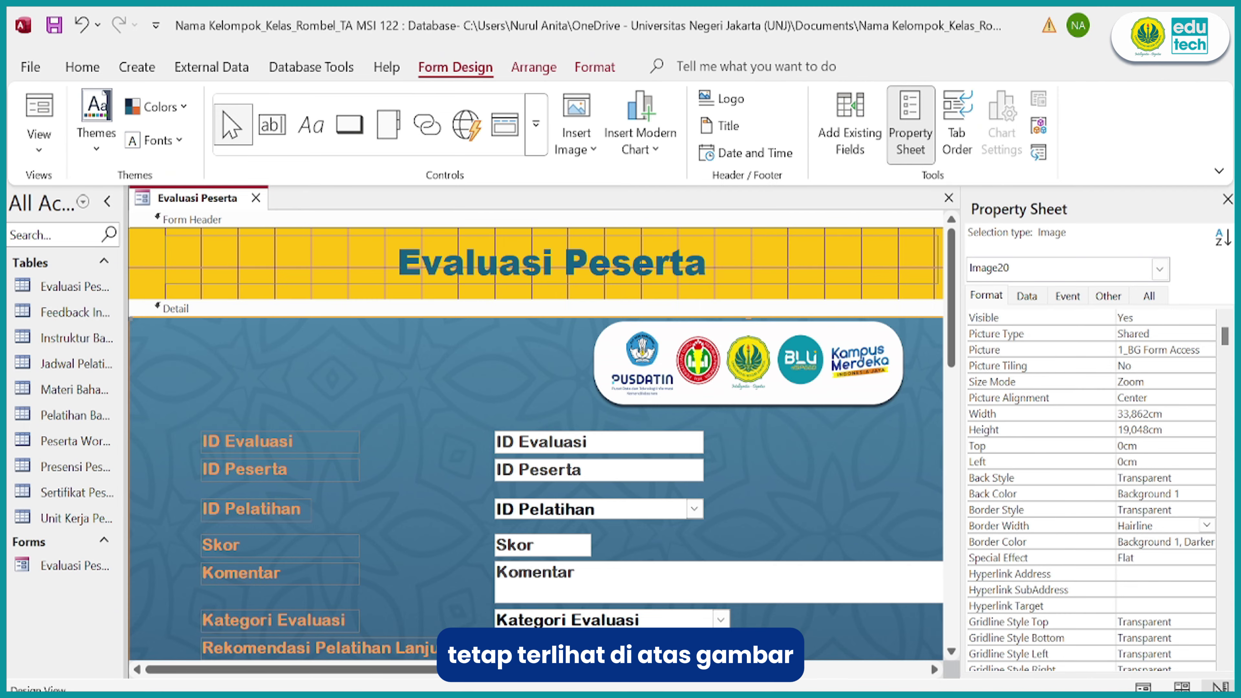
{"action": "scroll", "coordinate": [538, 439], "scroll_direction": "down", "scroll_amount": 3}
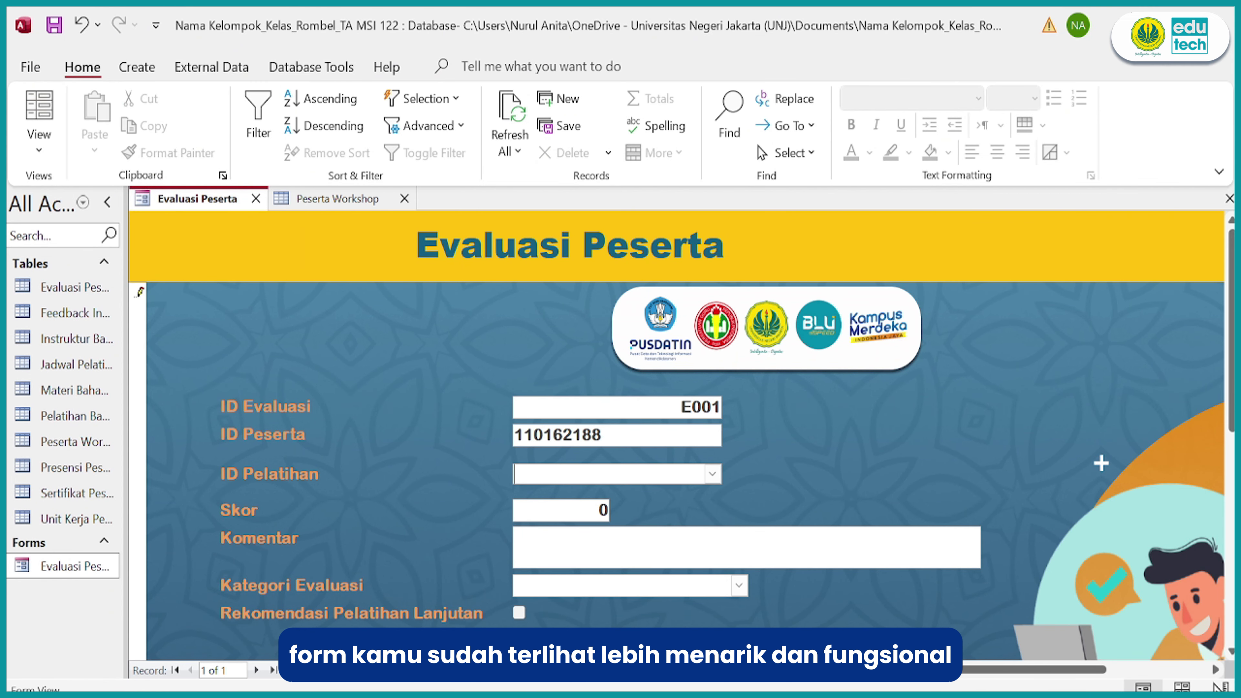
Choose an ID Pelatihan from the lookup for evaluation E001 and enter 9 in the Skor field.
{"action": "key", "text": "alt+Down"}
{"action": "key", "text": "Down"}
{"action": "key", "text": "Down"}
{"action": "key", "text": "Return"}
{"action": "key", "text": "Tab"}
{"action": "type", "text": "9"}
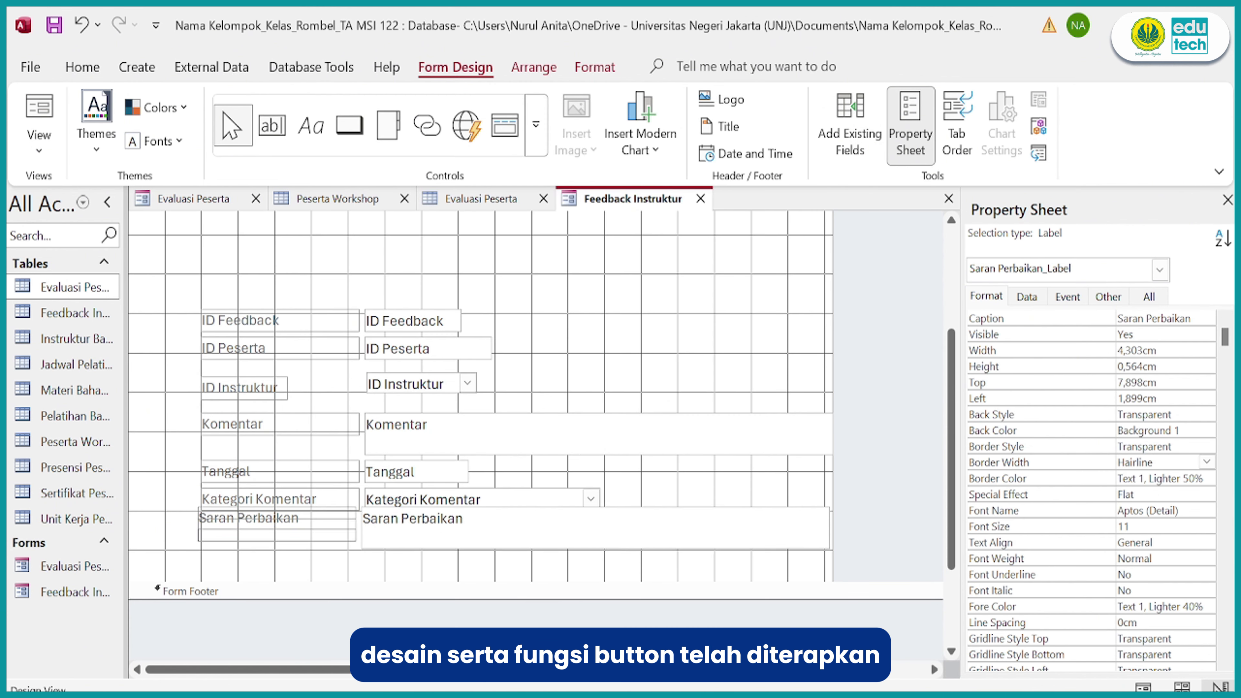
Nudge the Saran Perbaikan label and field below Kategori Komentar, placing the label about 8.2 cm from the top and 2 cm from the left.
{"action": "key", "text": "Down"}
{"action": "key", "text": "Down"}
{"action": "key", "text": "Down"}
{"action": "key", "text": "Down"}
{"action": "key", "text": "Right"}
{"action": "key", "text": "Right"}
{"action": "key", "text": "Left"}
{"action": "key", "text": "Up"}
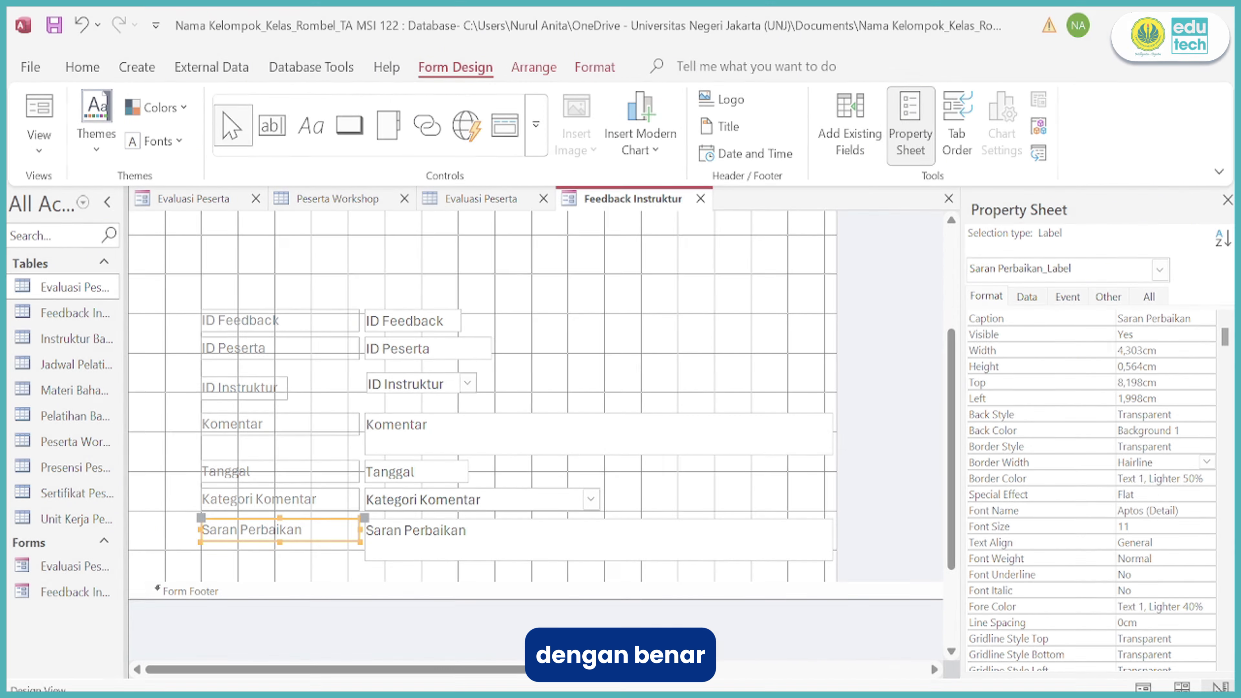